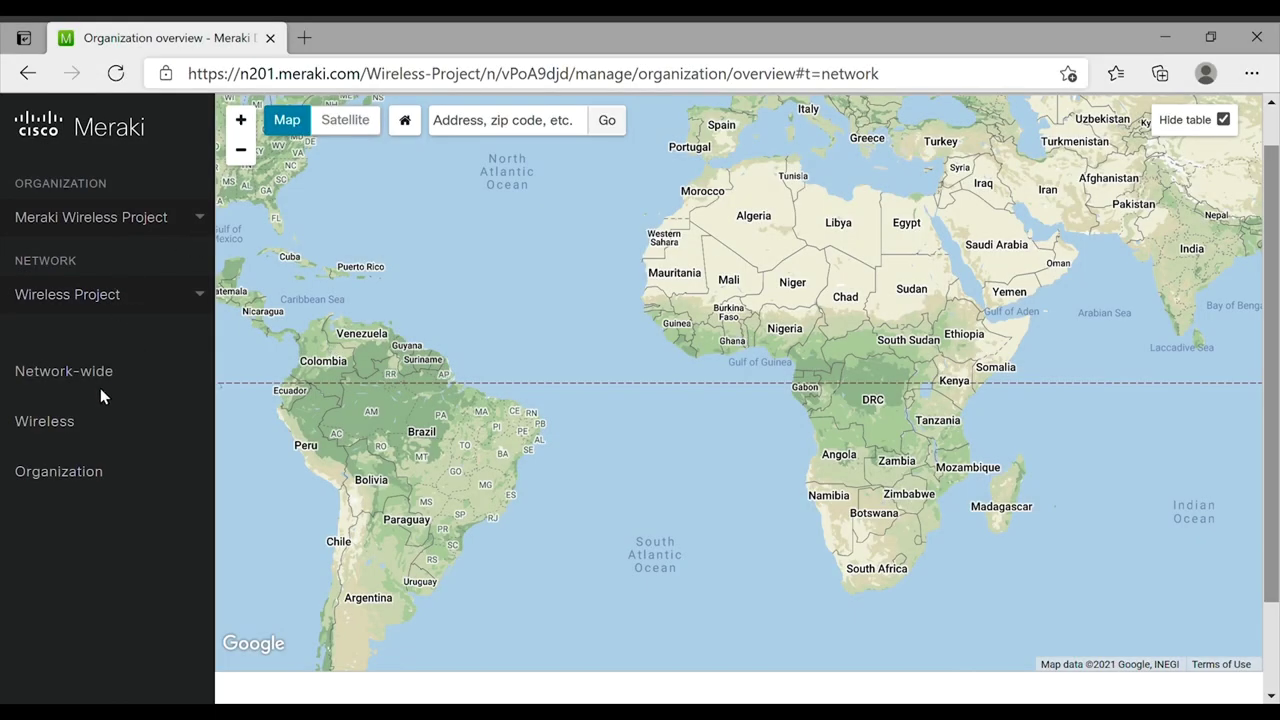
Step: Rename the first SSID to Business
mouse_move(100, 391)
mouse_move(147, 420)
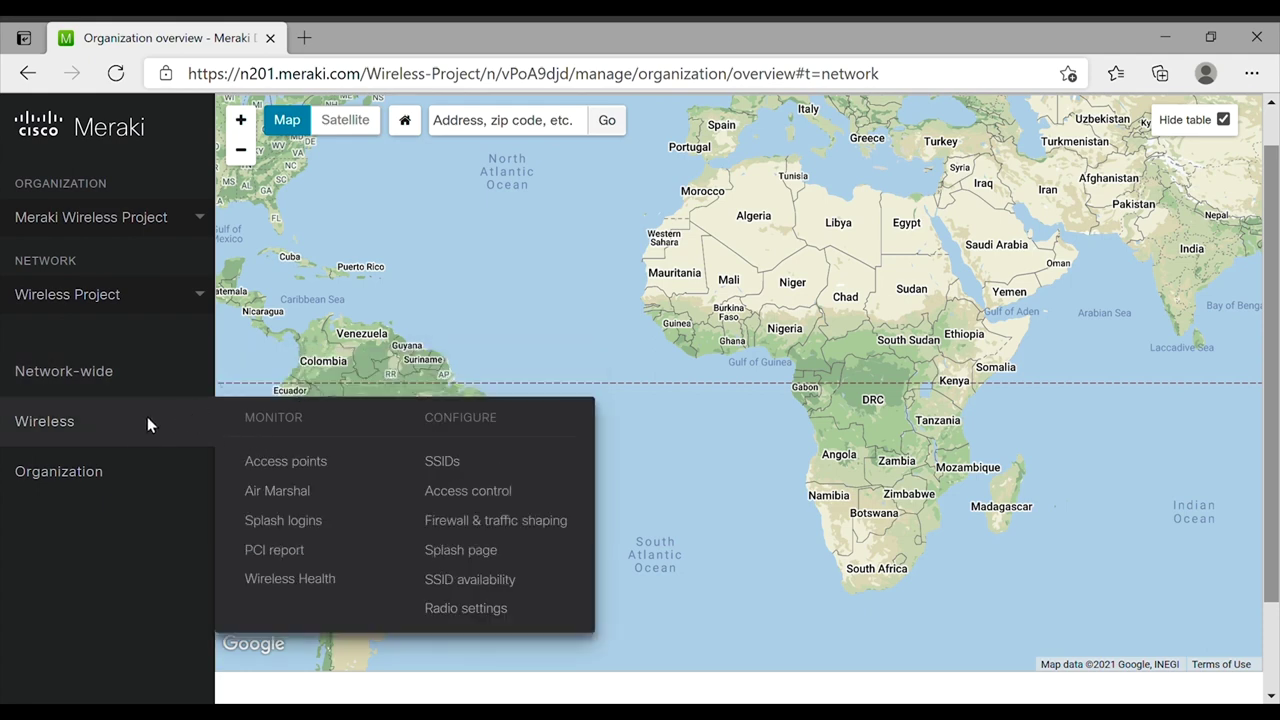
left_click(444, 464)
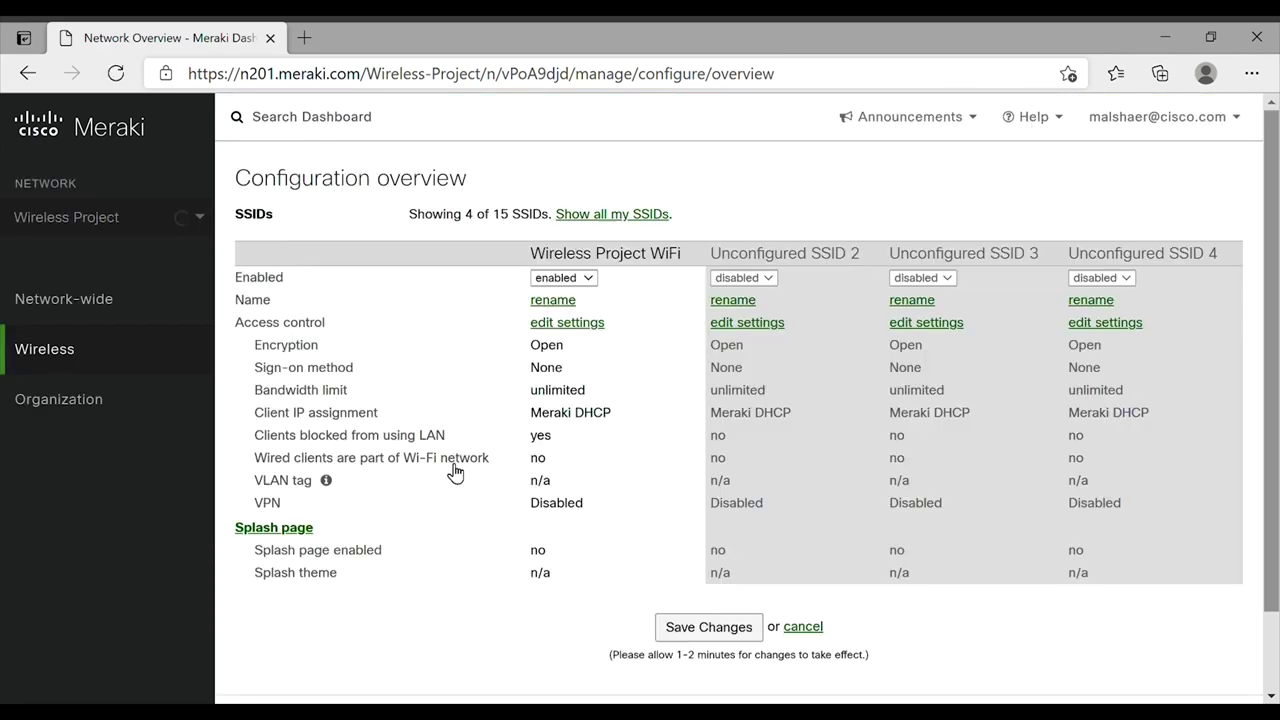
left_click(575, 305)
key("ctrl+a")
type("Business")
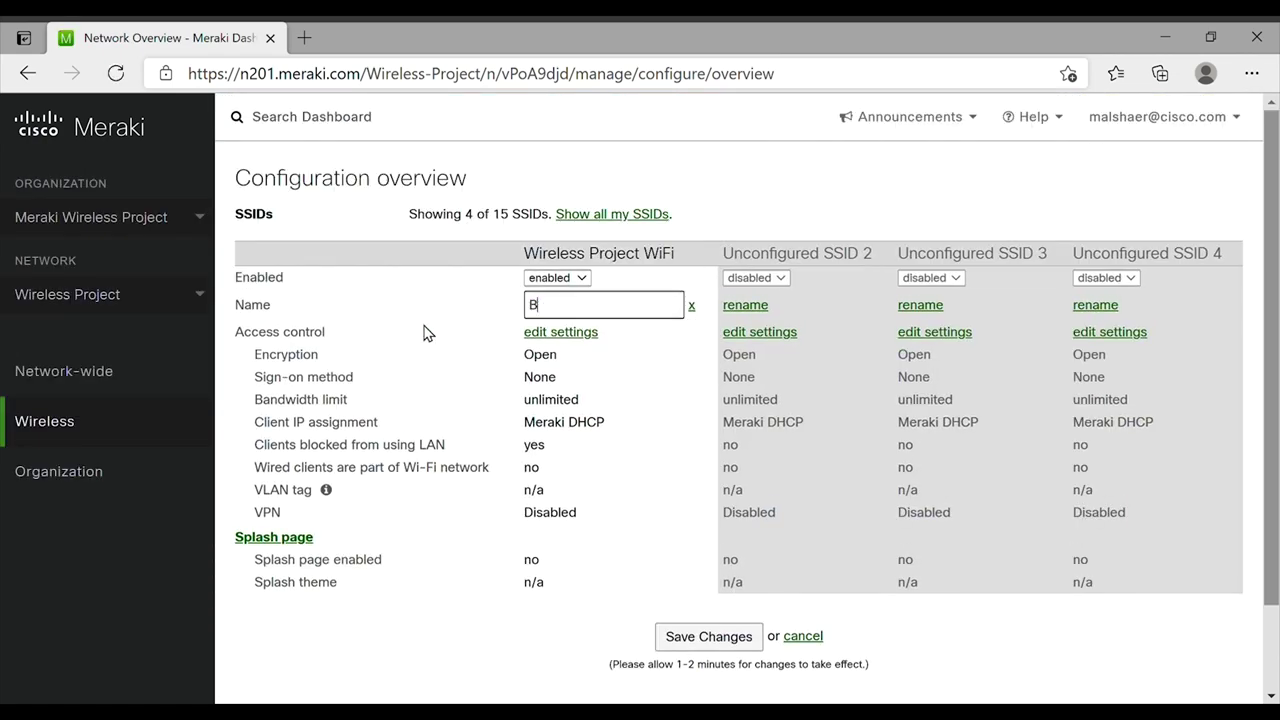
left_click(662, 352)
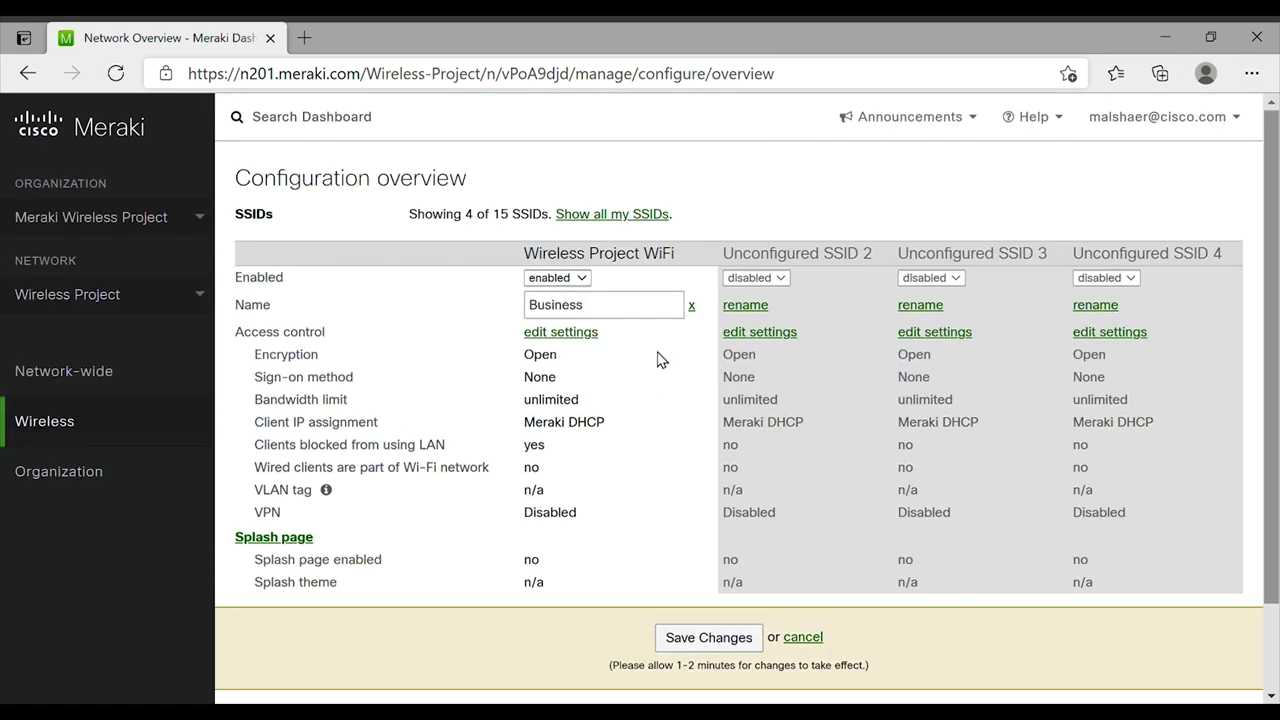
Step: Enable the second SSID, name it Guest, and save the SSID changes
left_click(755, 278)
left_click(752, 298)
left_click(745, 305)
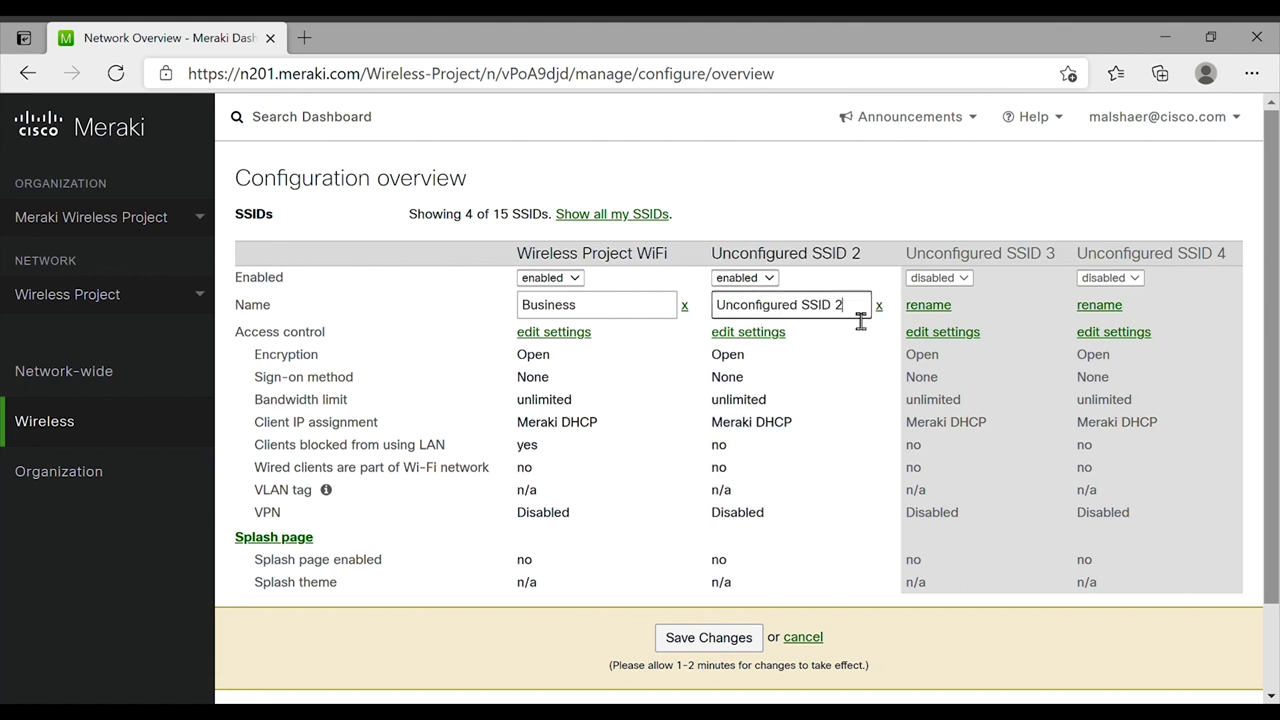
left_click_drag(857, 307, 623, 323)
type("Guest")
left_click(709, 637)
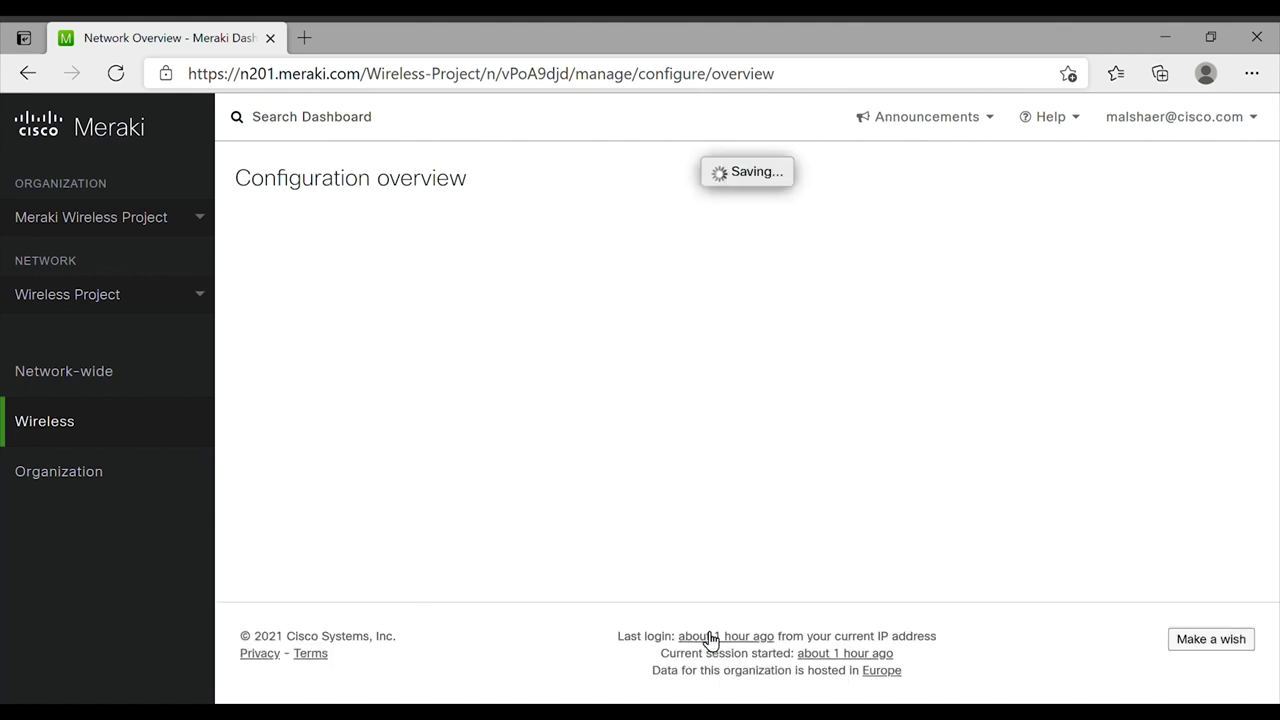
Step: Set Business association to Enterprise 802.1X using my RADIUS server, then go to the RADIUS host field
mouse_move(197, 434)
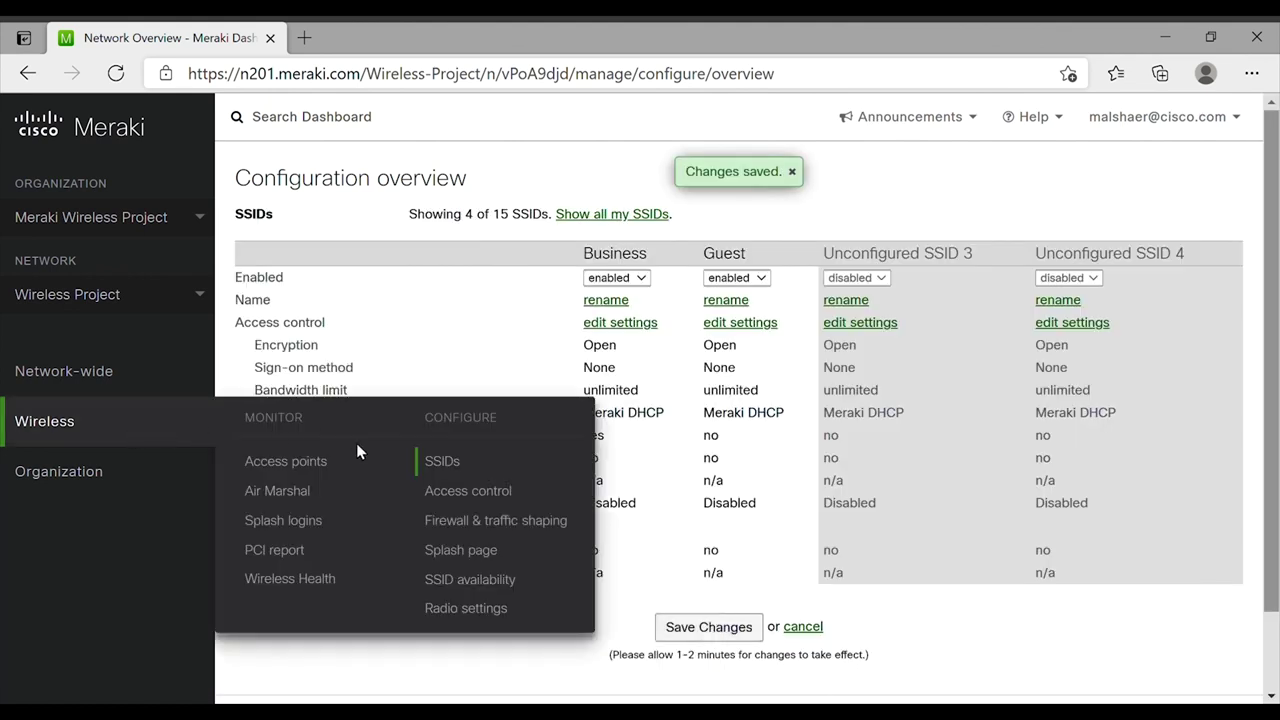
left_click(460, 494)
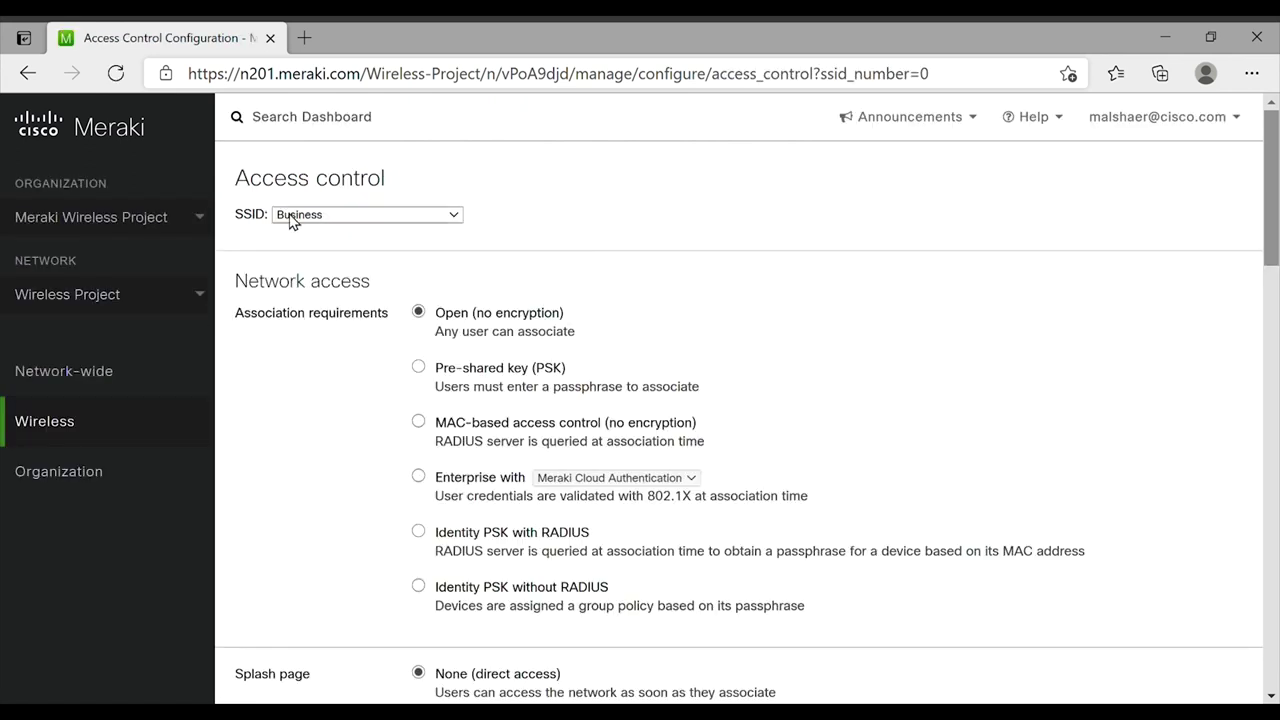
left_click(419, 423)
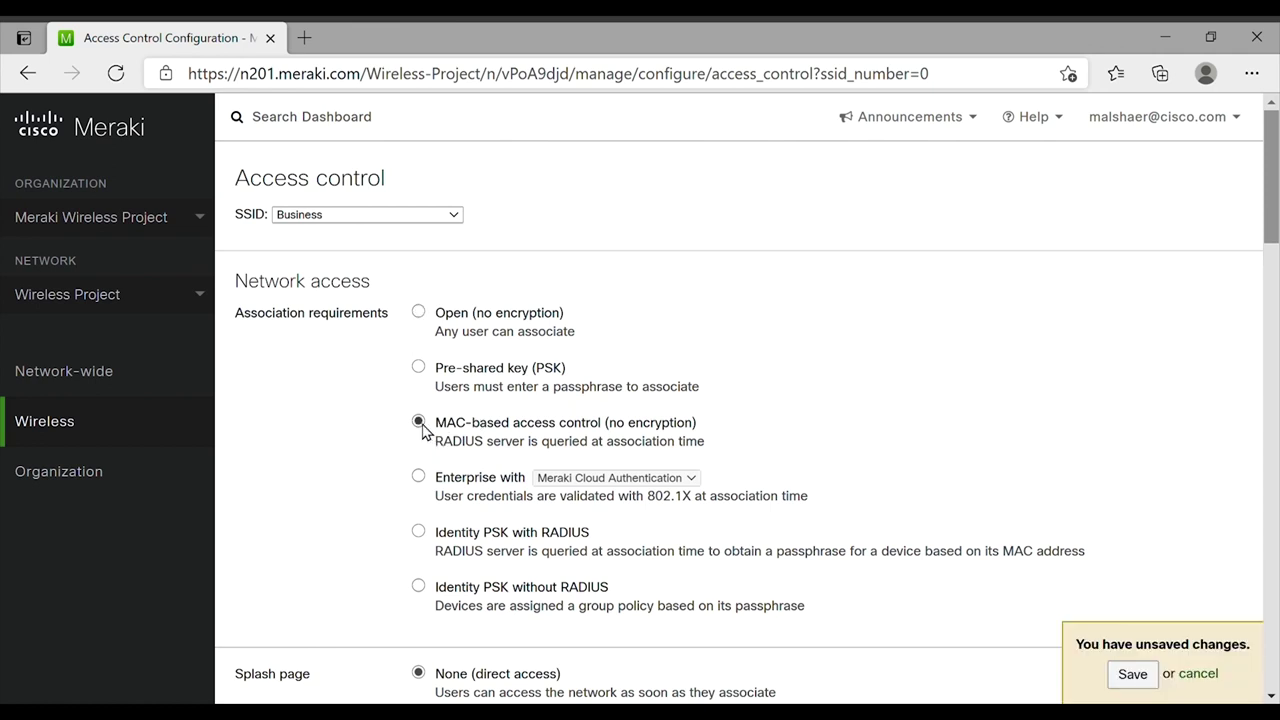
left_click(419, 477)
left_click(587, 485)
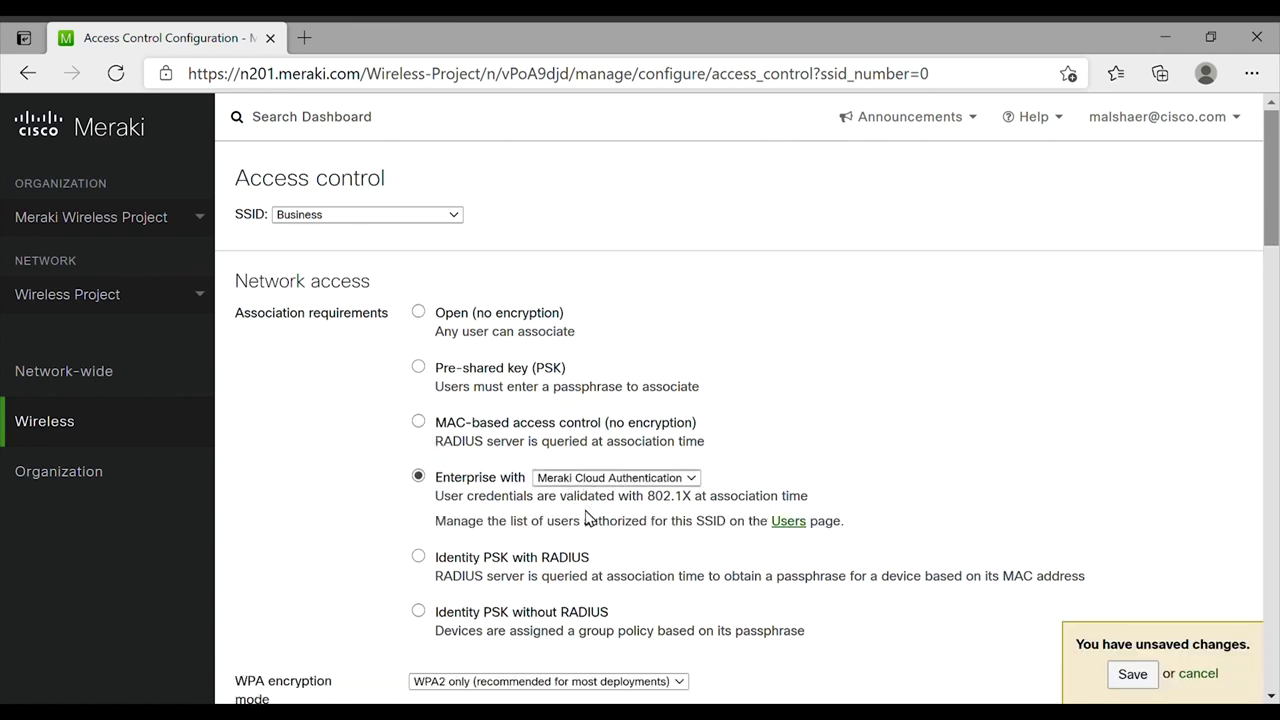
left_click(586, 517)
scroll(650, 512, "down", 2)
scroll(643, 508, "down", 3)
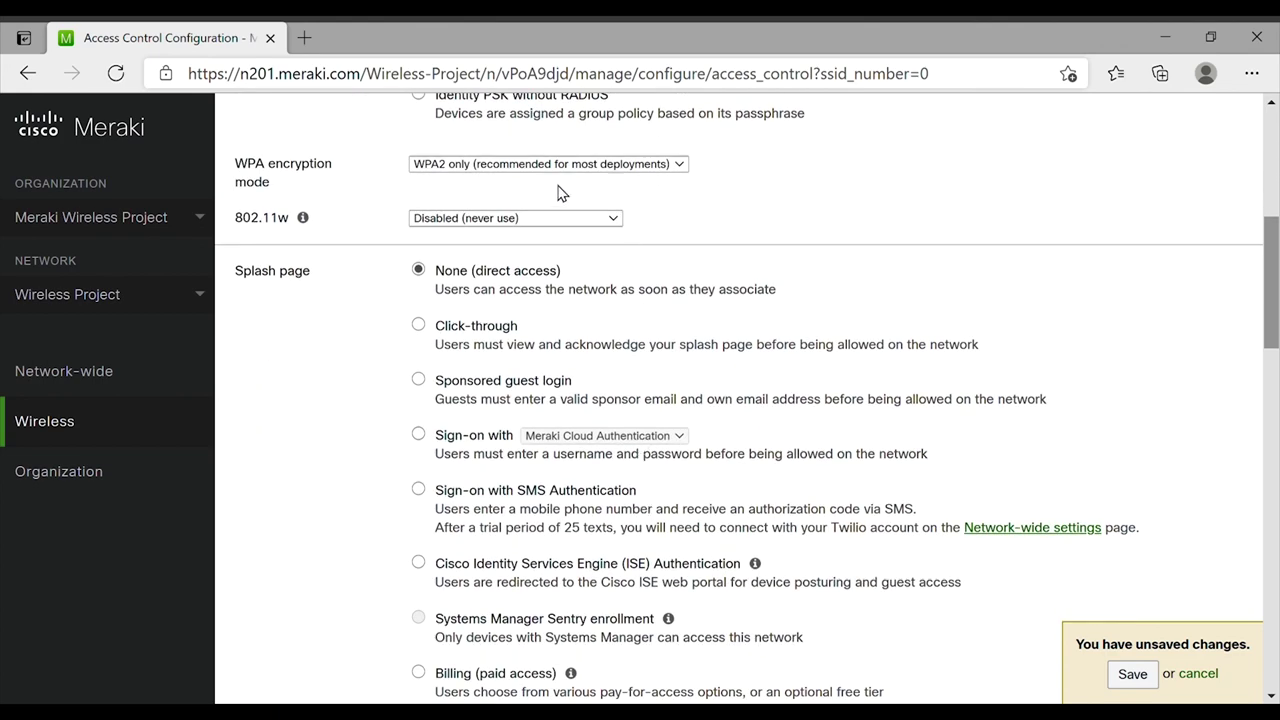
scroll(590, 361, "down", 1)
scroll(590, 361, "down", 3)
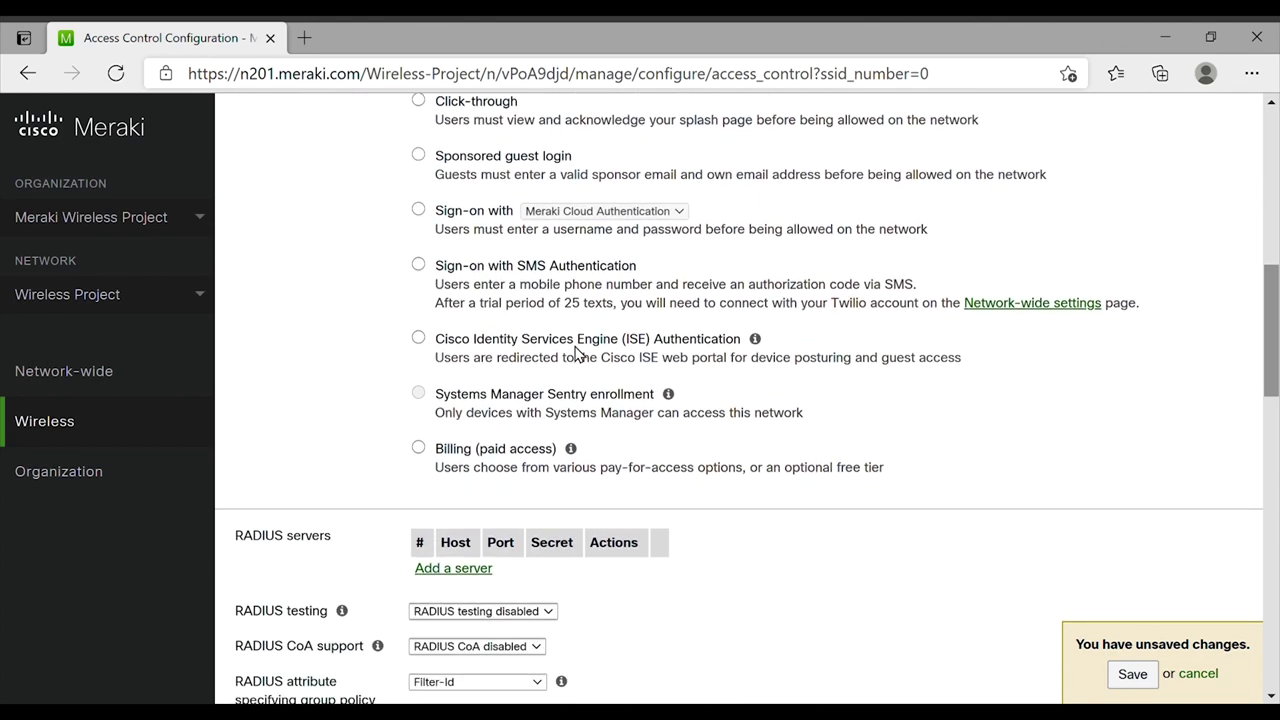
left_click(496, 482)
Step: Enter RADIUS host 18.194.159.20, port 1812 and the shared secret, then run the connectivity test
type("18.194.159.20")
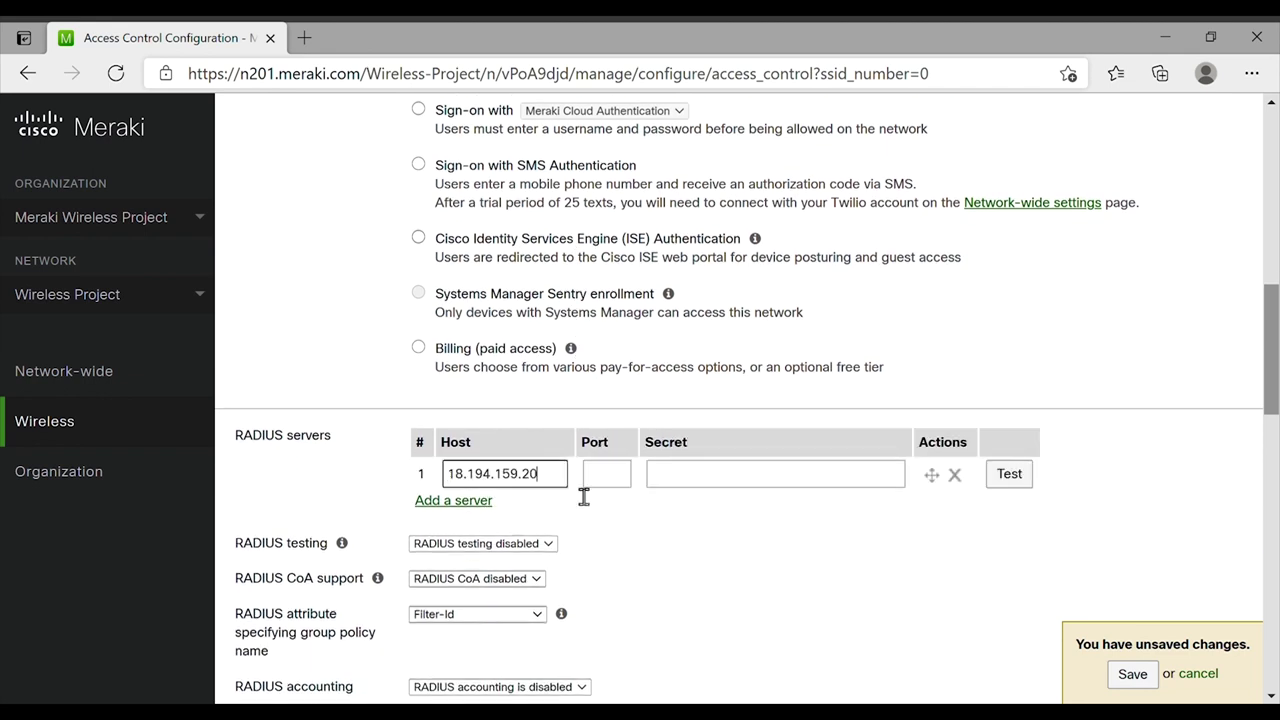
left_click(612, 484)
type("1812")
left_click(700, 483)
type("m")
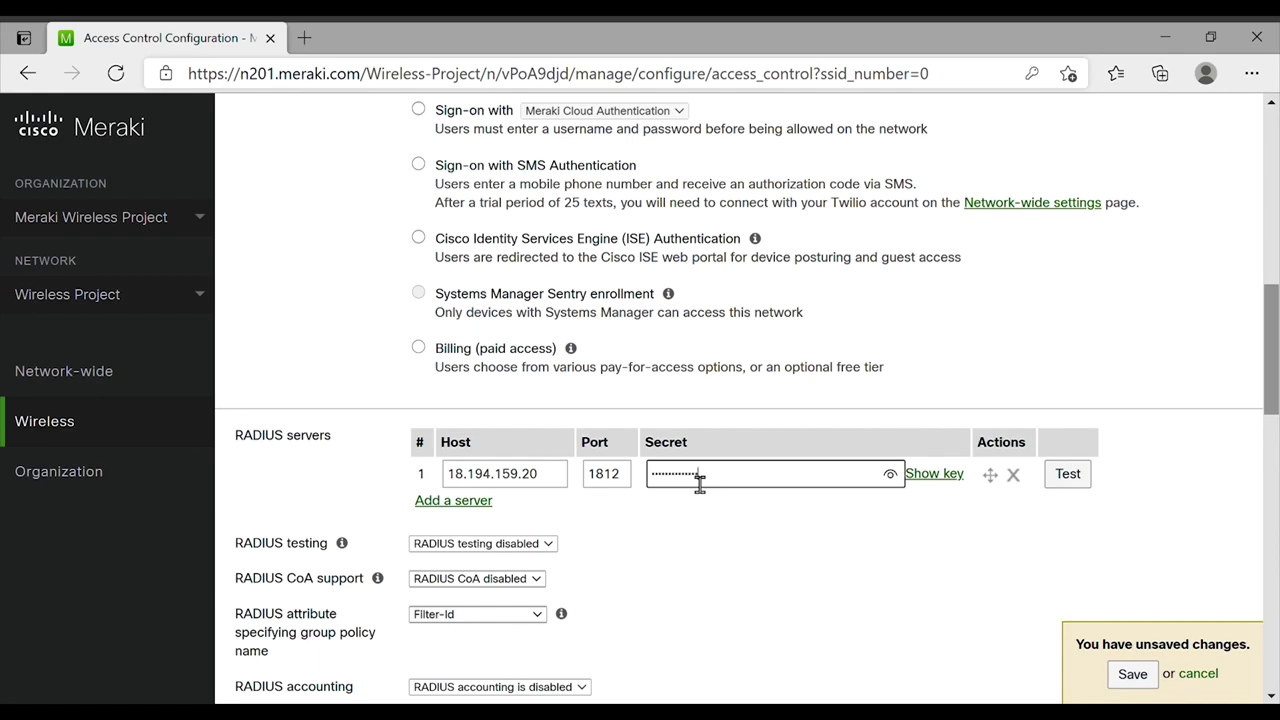
left_click(1068, 474)
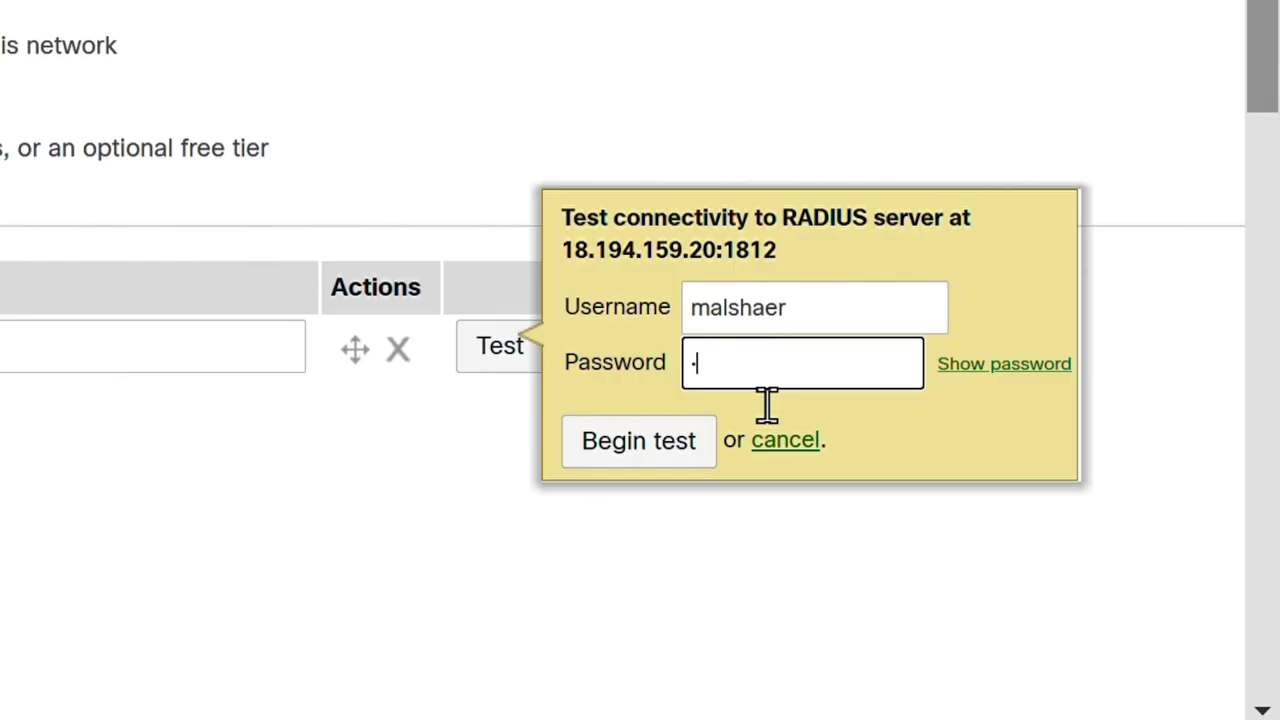
type("•••••")
type("•••")
left_click(668, 450)
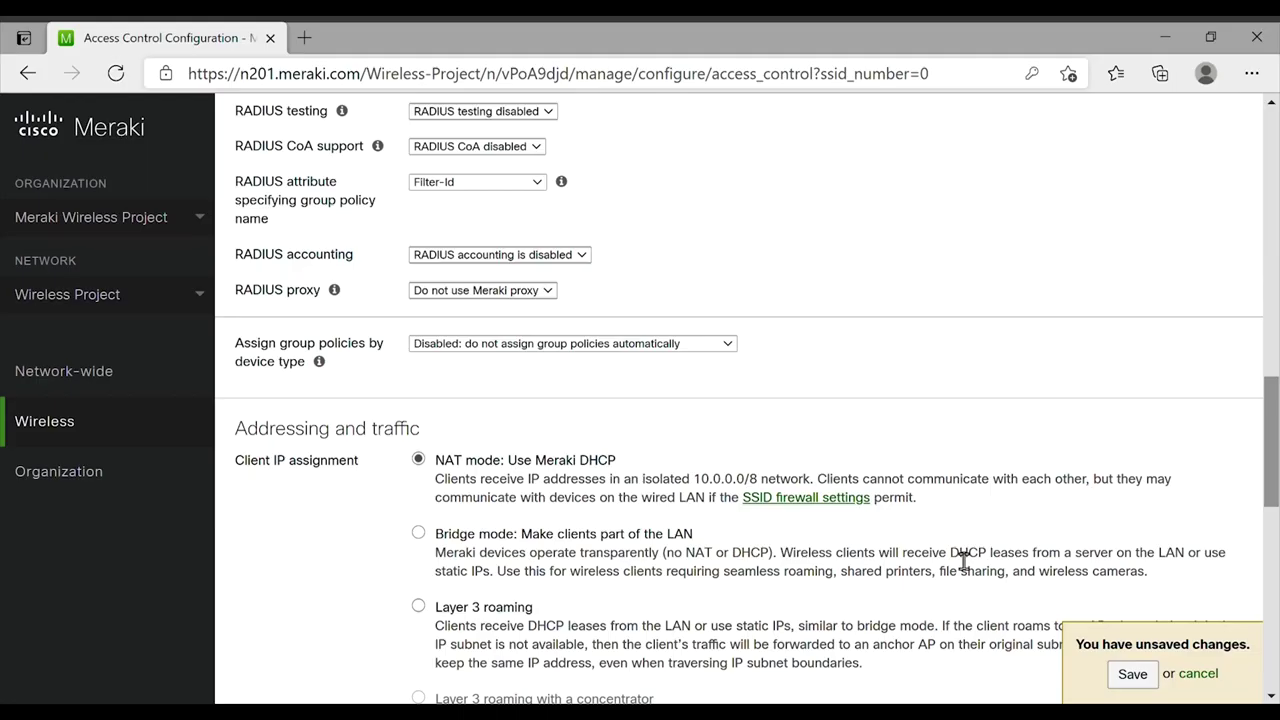
Step: Switch client IP assignment to bridge mode and save the Business access control
scroll(576, 482, "down", 1)
left_click(418, 492)
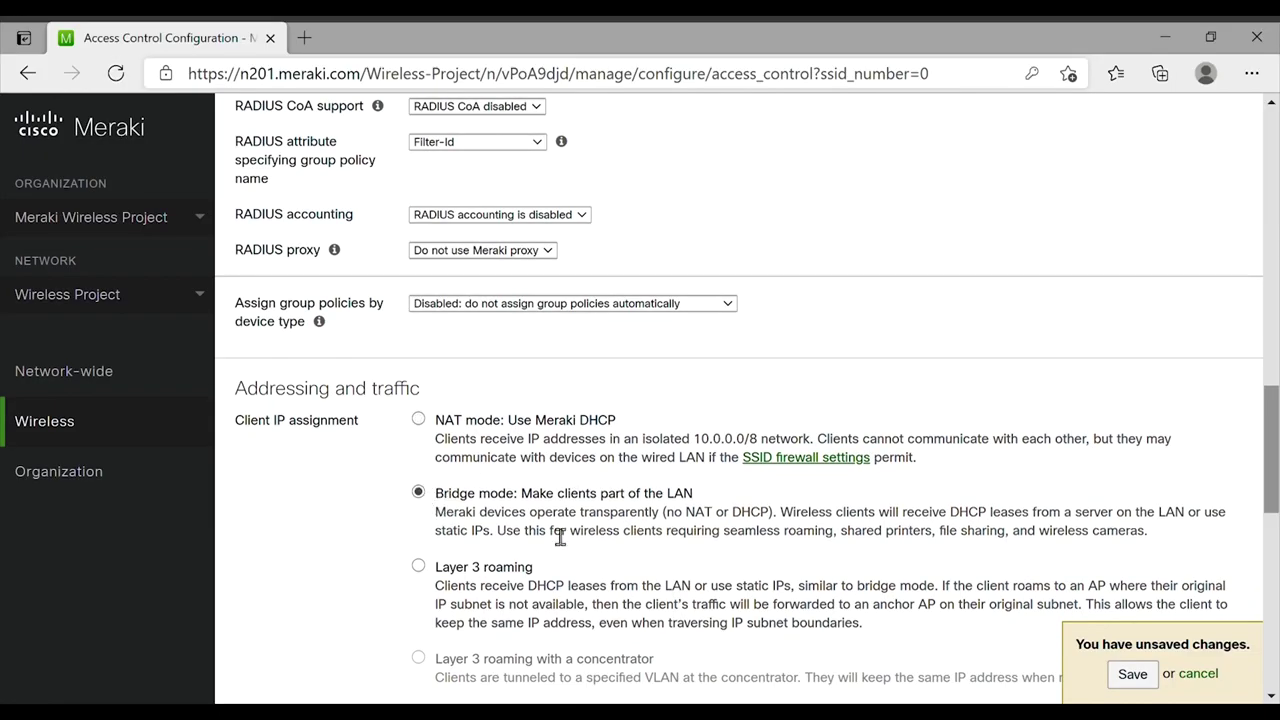
scroll(594, 545, "down", 3)
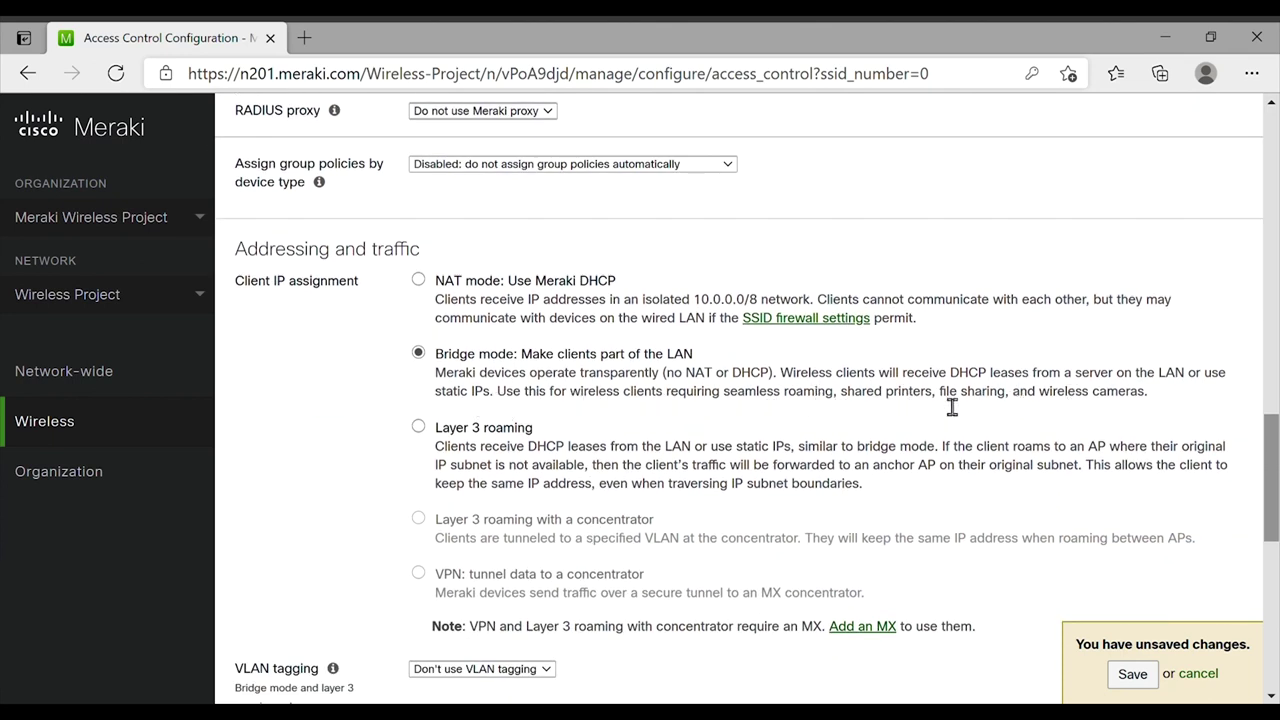
scroll(765, 430, "down", 3)
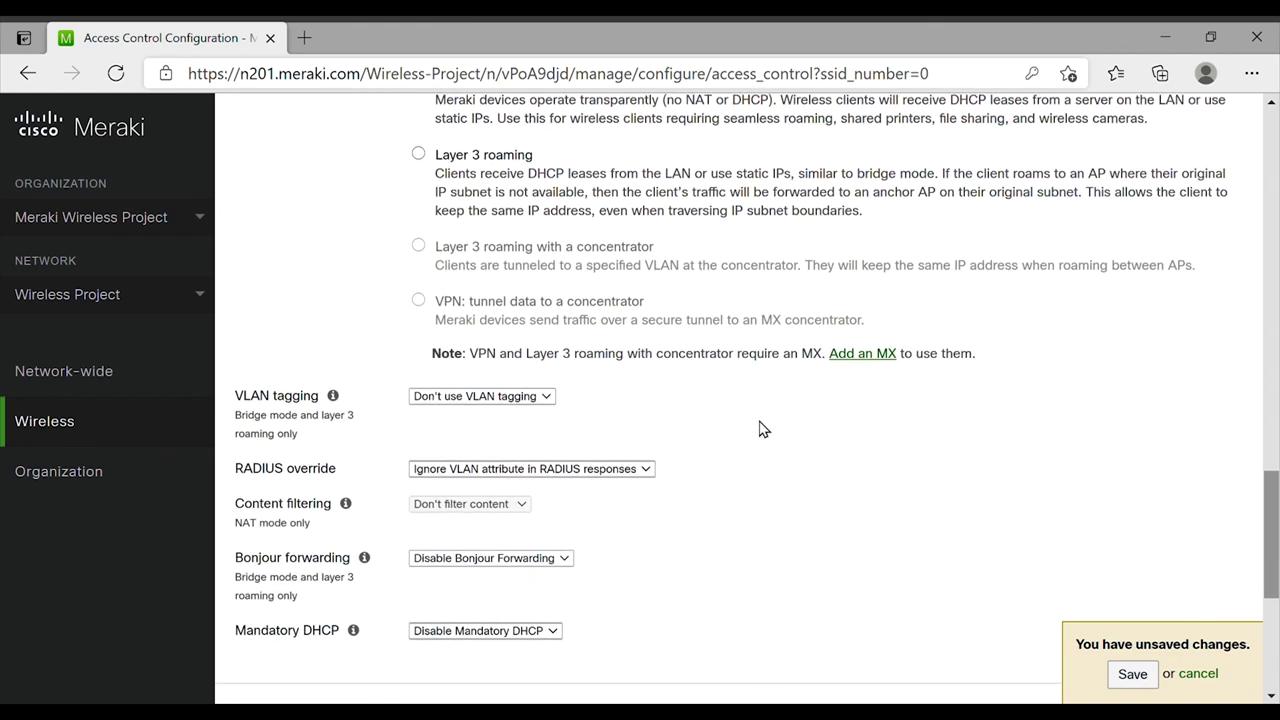
scroll(671, 471, "down", 4)
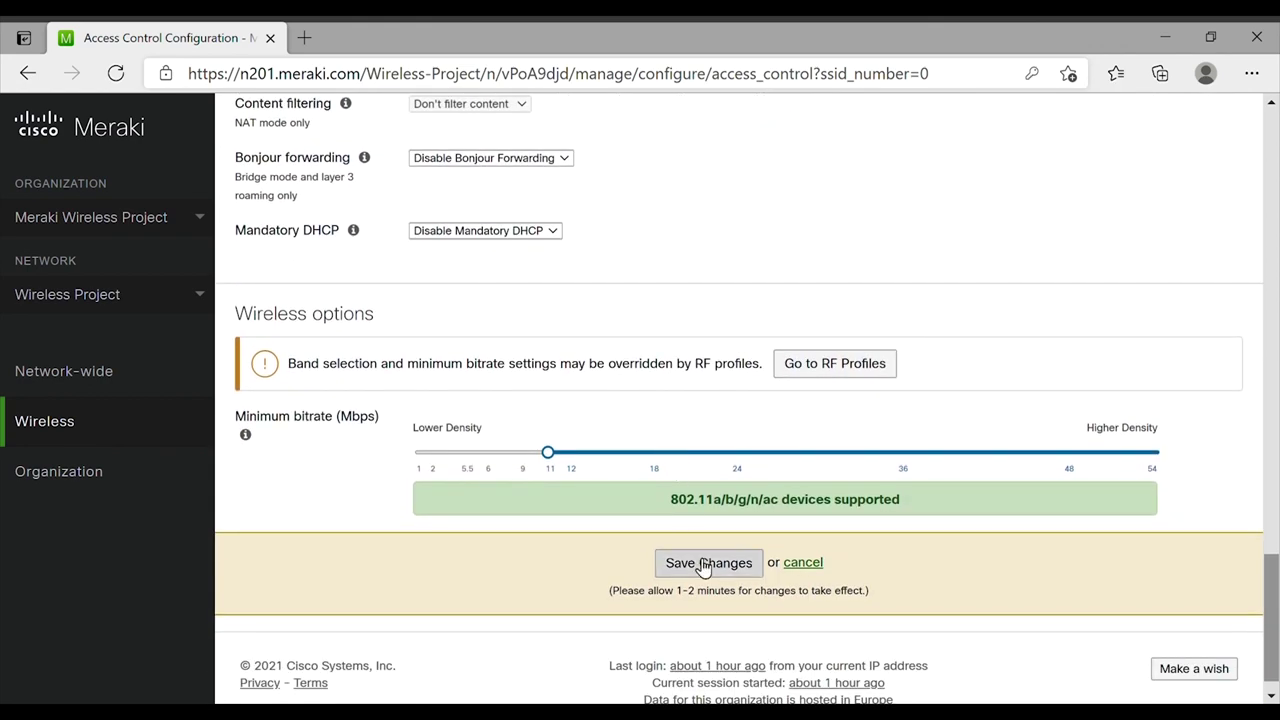
left_click(694, 563)
mouse_move(135, 433)
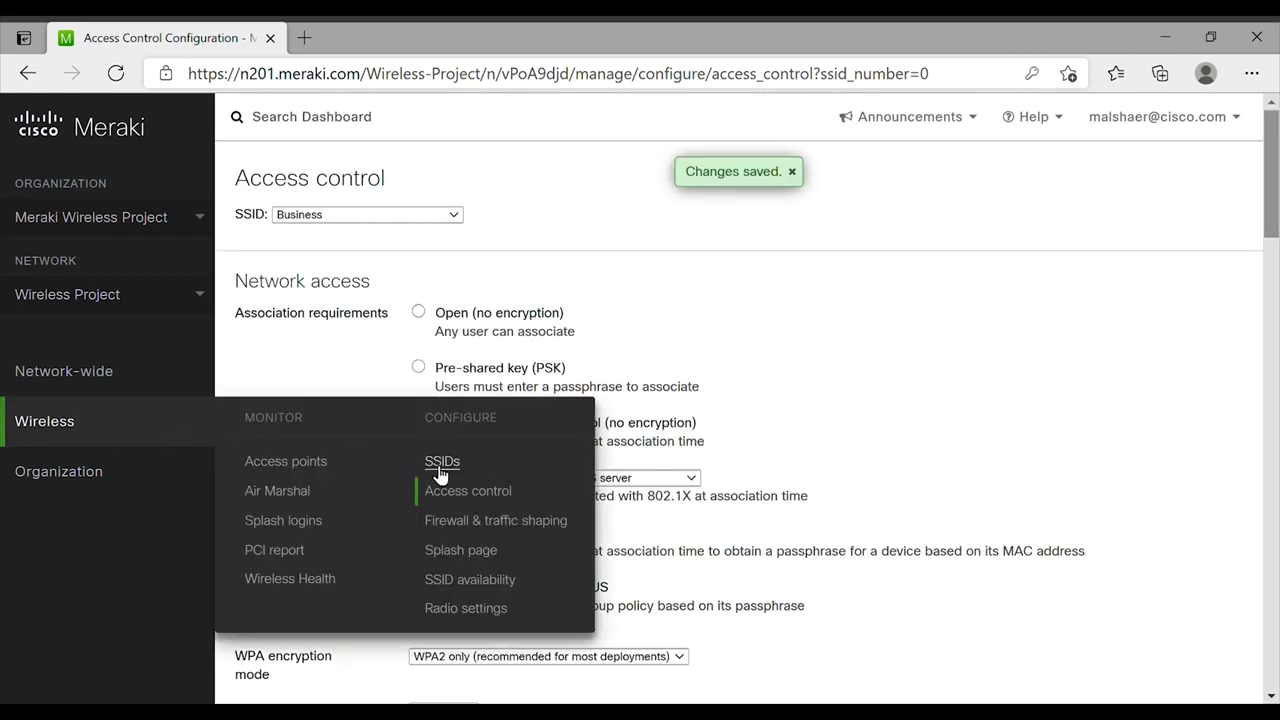
Step: Allow Business wireless clients access to the local LAN
left_click(476, 522)
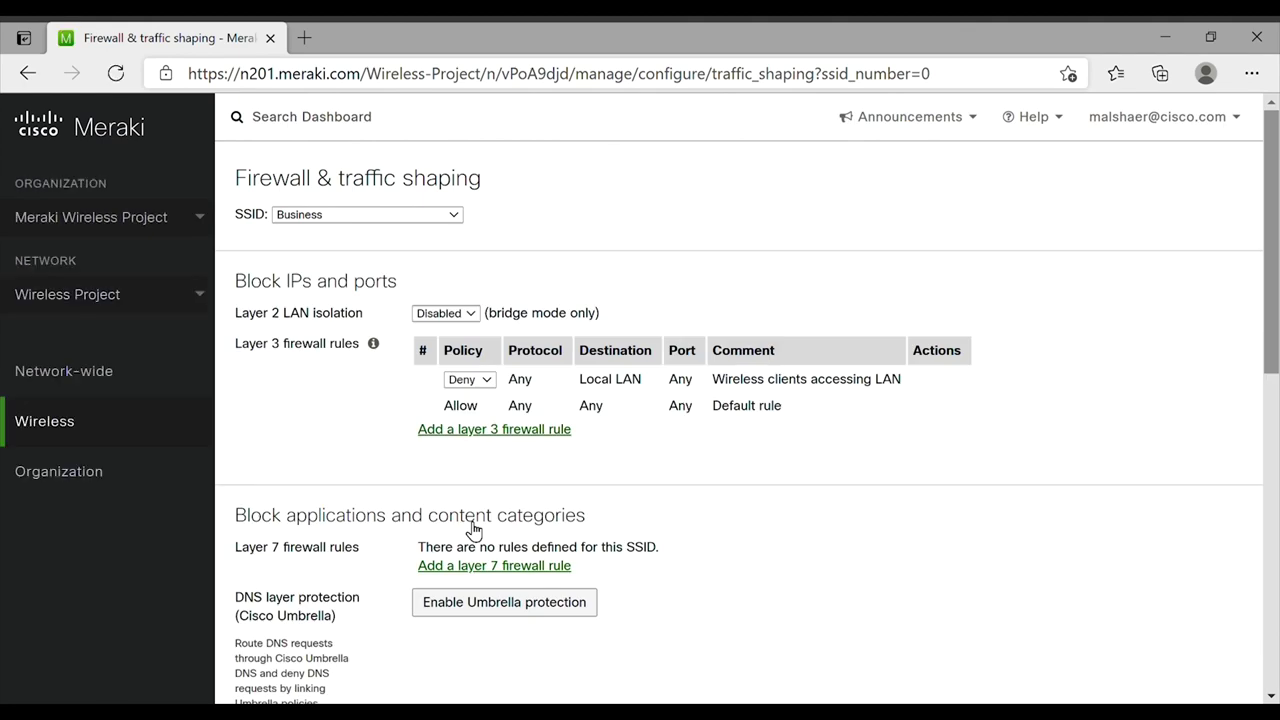
left_click(470, 380)
left_click(487, 405)
Step: Add a layer 7 firewall rule denying All Gaming traffic
scroll(663, 508, "down", 1)
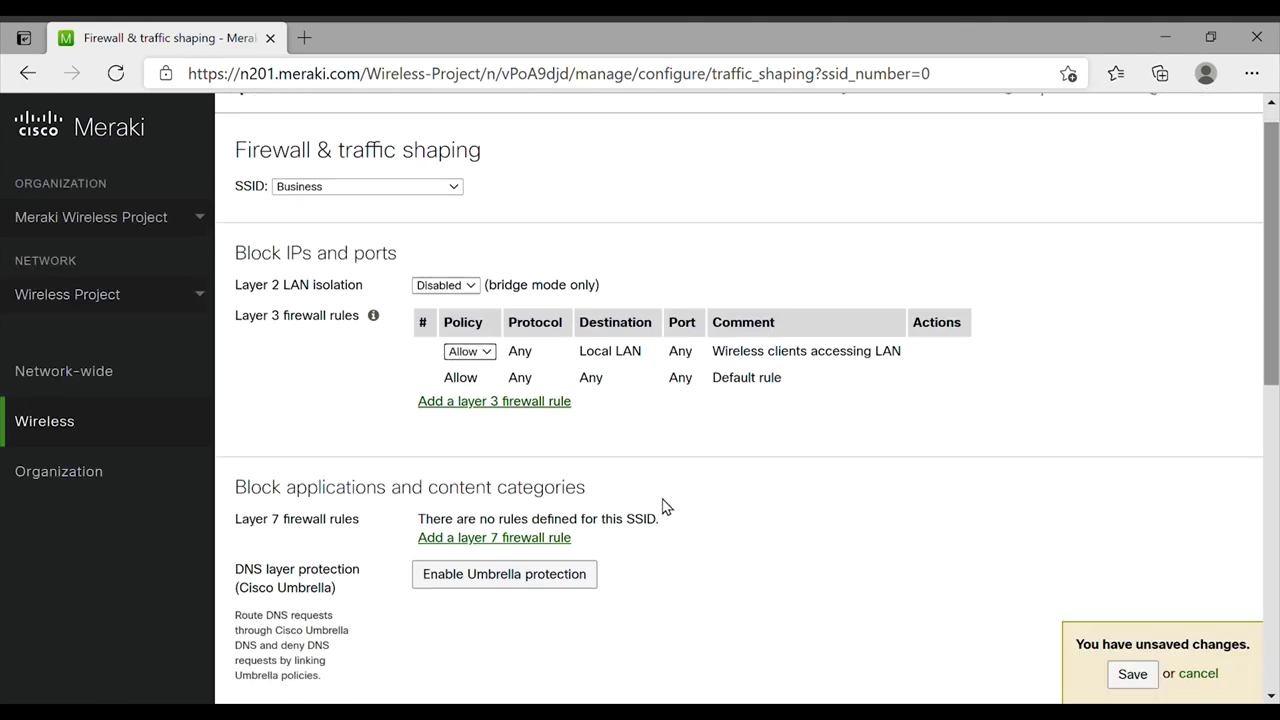
left_click(490, 465)
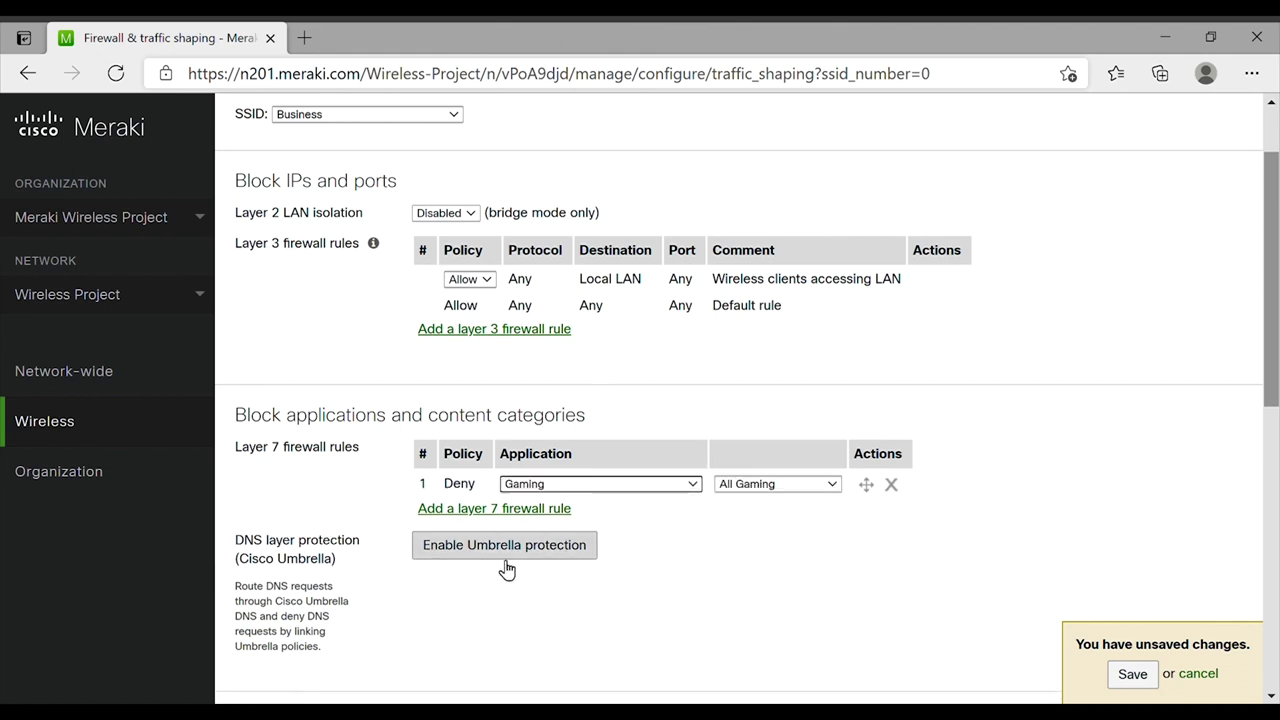
scroll(507, 568, "down", 3)
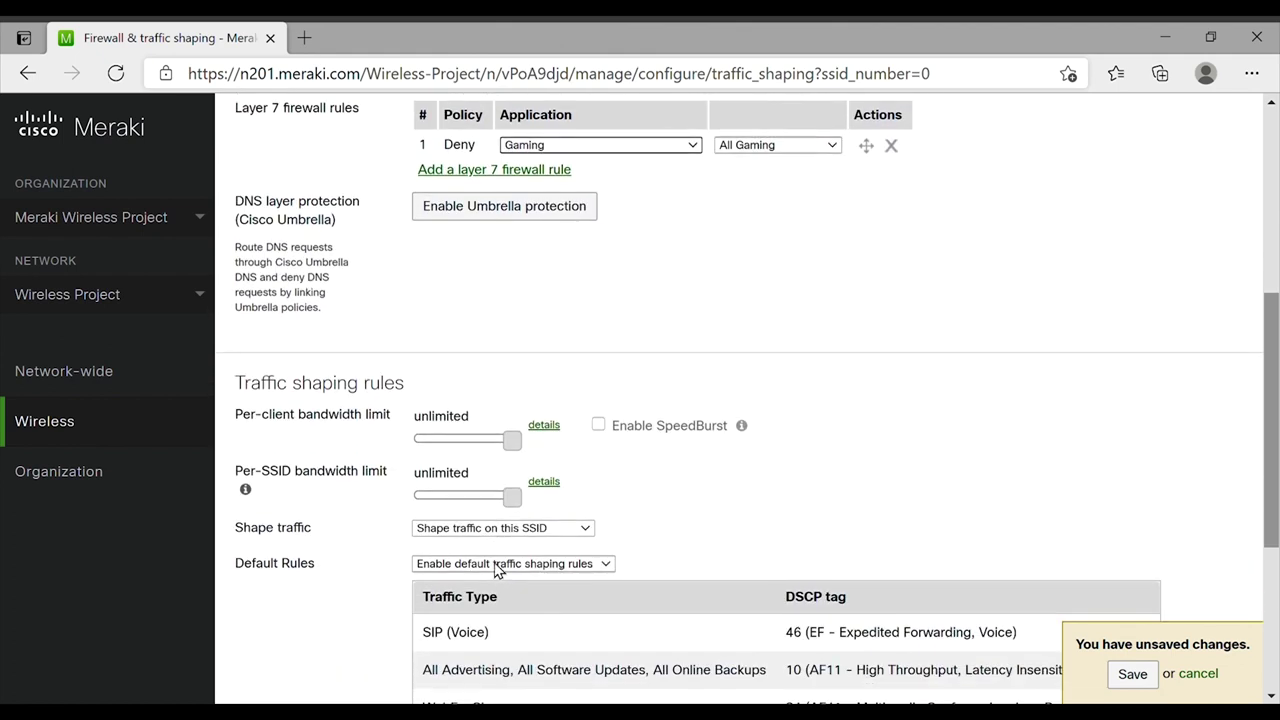
scroll(494, 568, "down", 3)
scroll(500, 425, "down", 1)
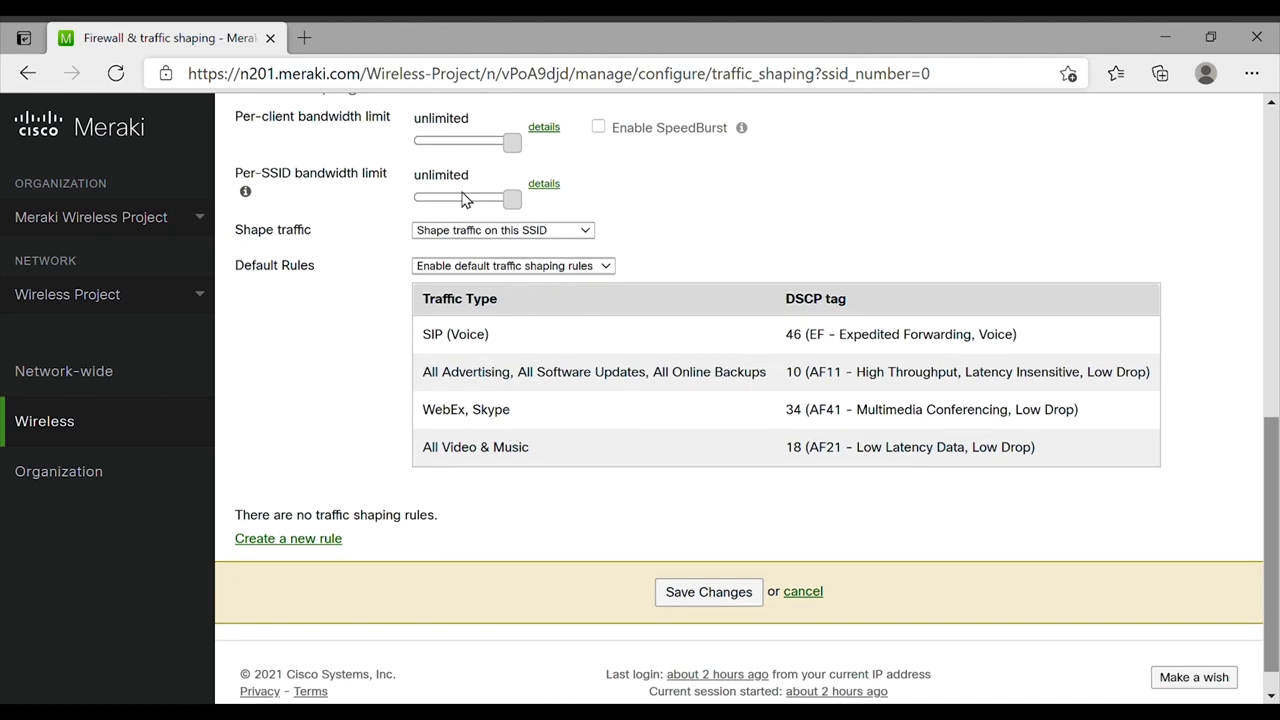
scroll(523, 168, "up", 1)
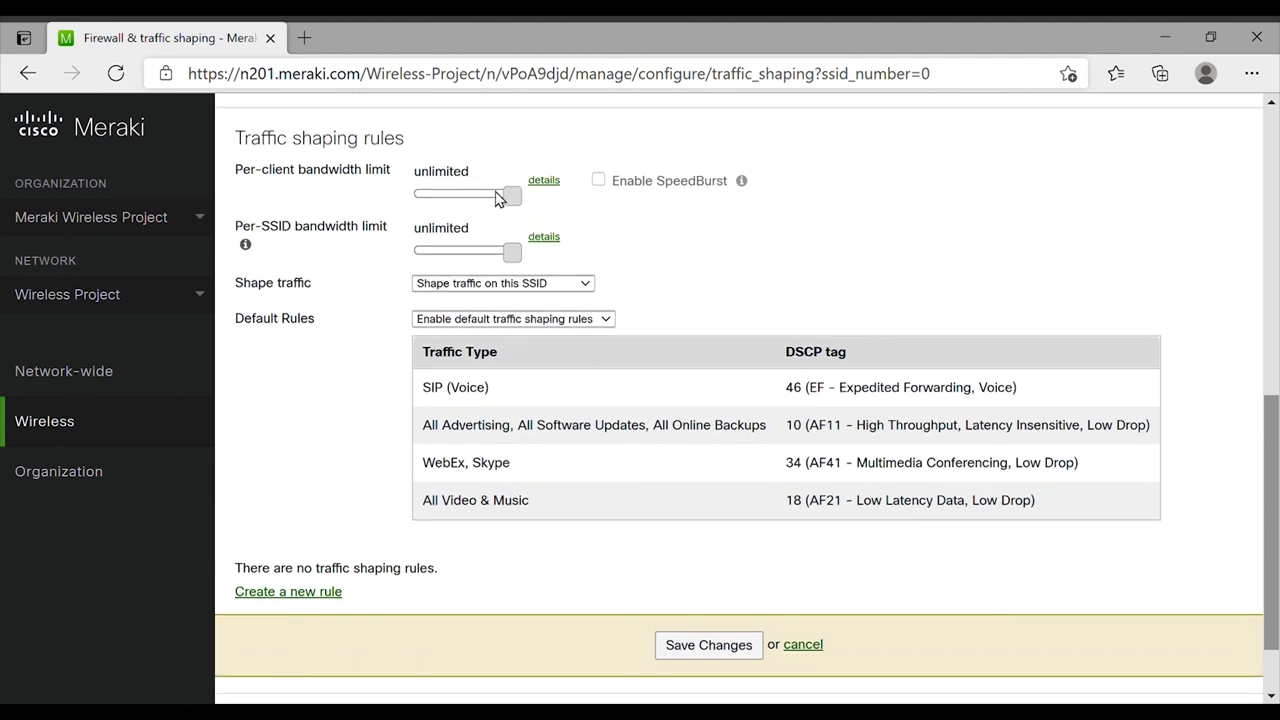
scroll(495, 240, "down", 2)
Step: Create shaping Rule #1 for All Productivity, obeying the SSID per-client limit with DSCP 46 (EF), and save
left_click(300, 500)
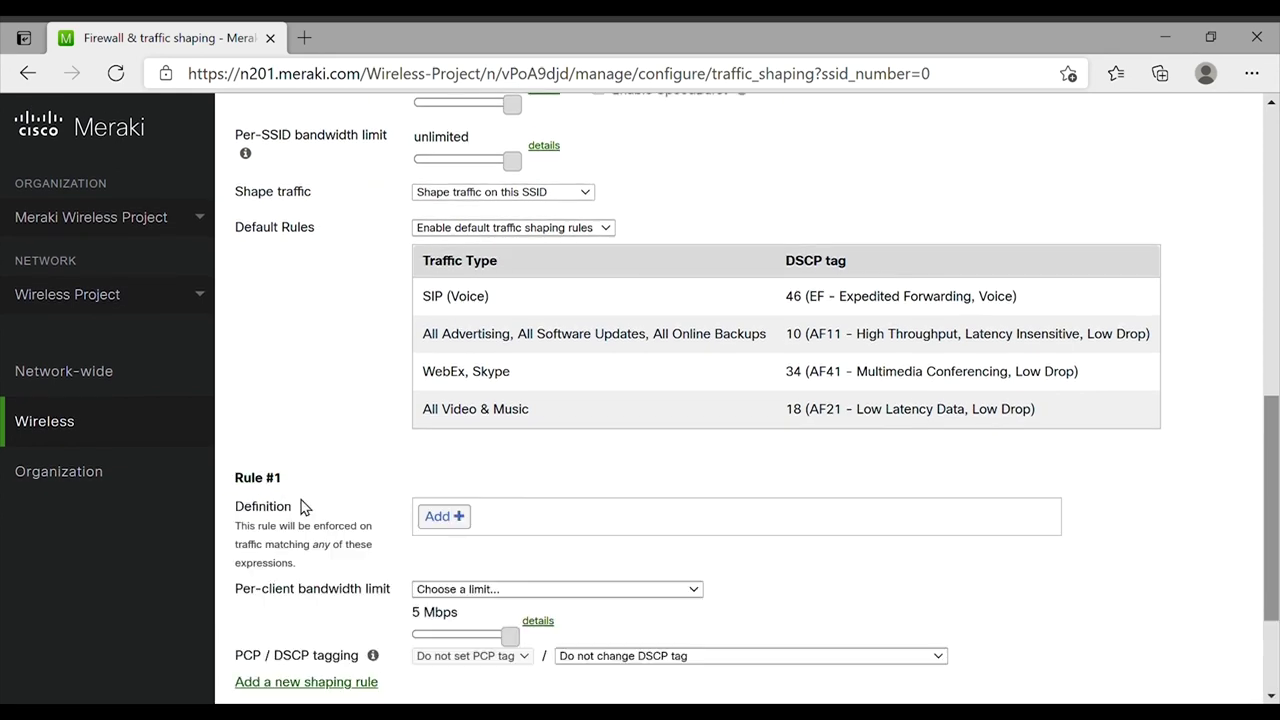
left_click(437, 520)
scroll(480, 540, "down", 3)
scroll(480, 540, "down", 1)
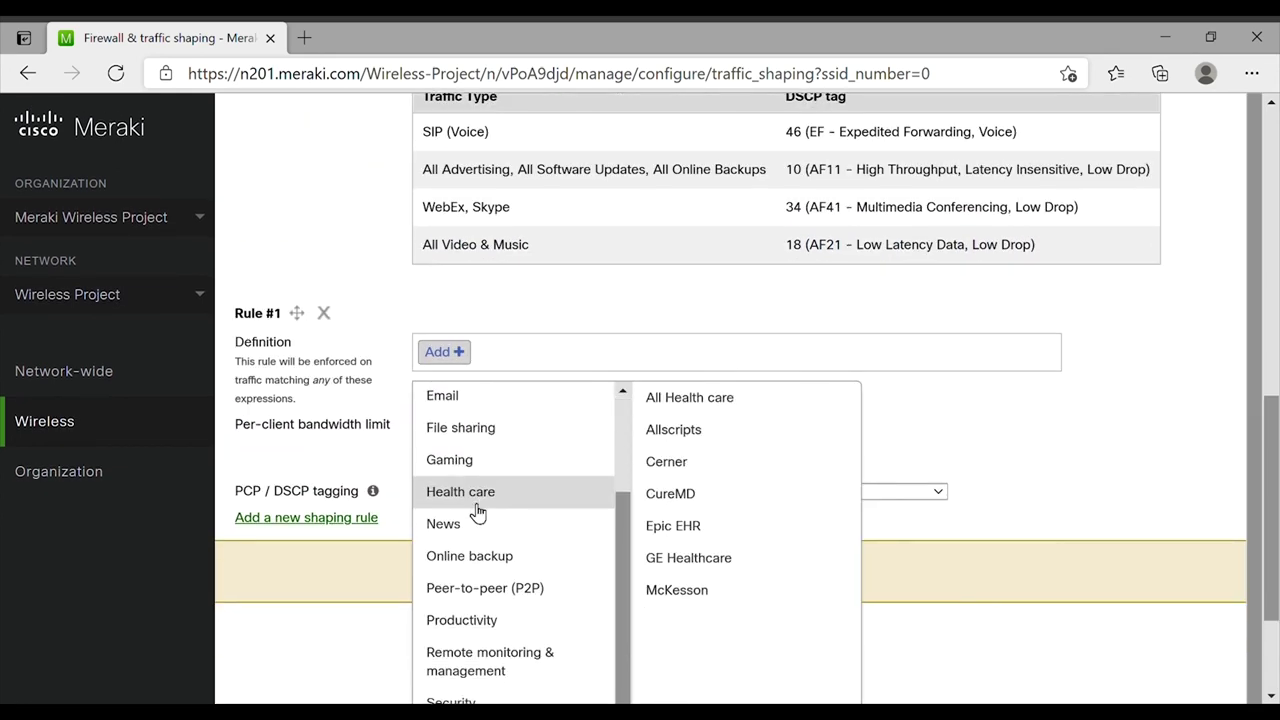
mouse_move(477, 617)
left_click(712, 400)
left_click(695, 330)
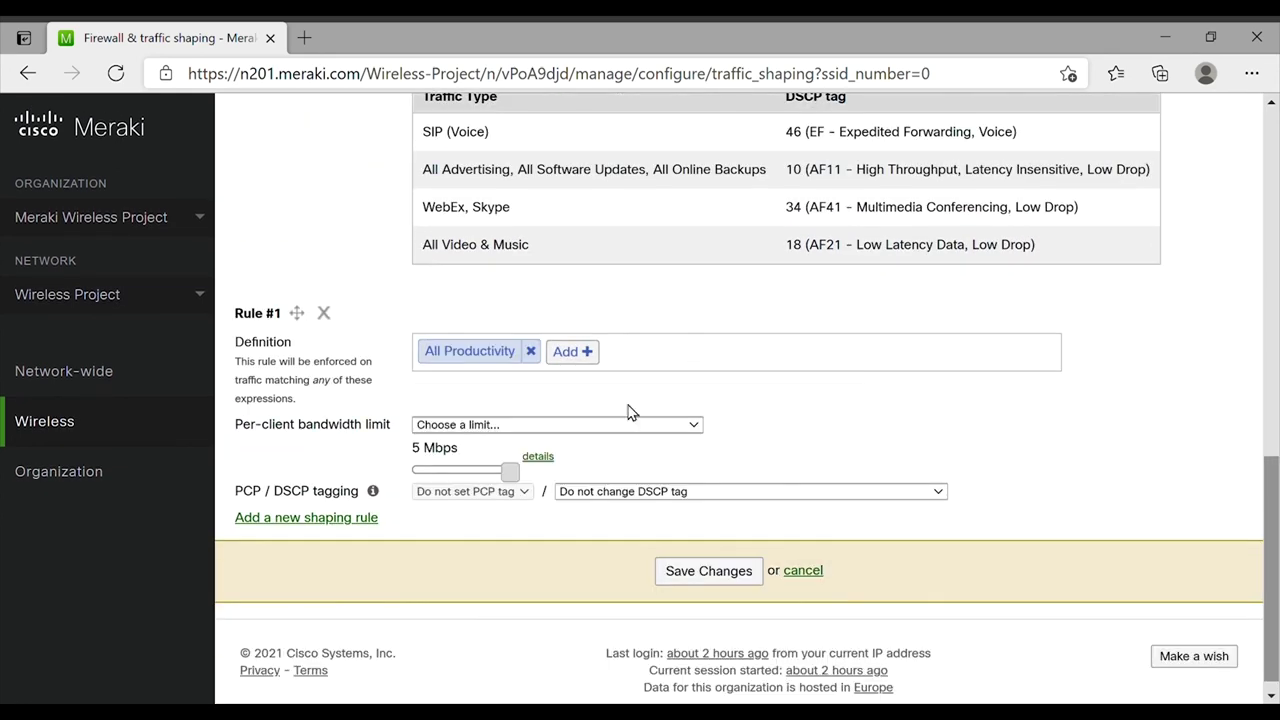
left_click(600, 491)
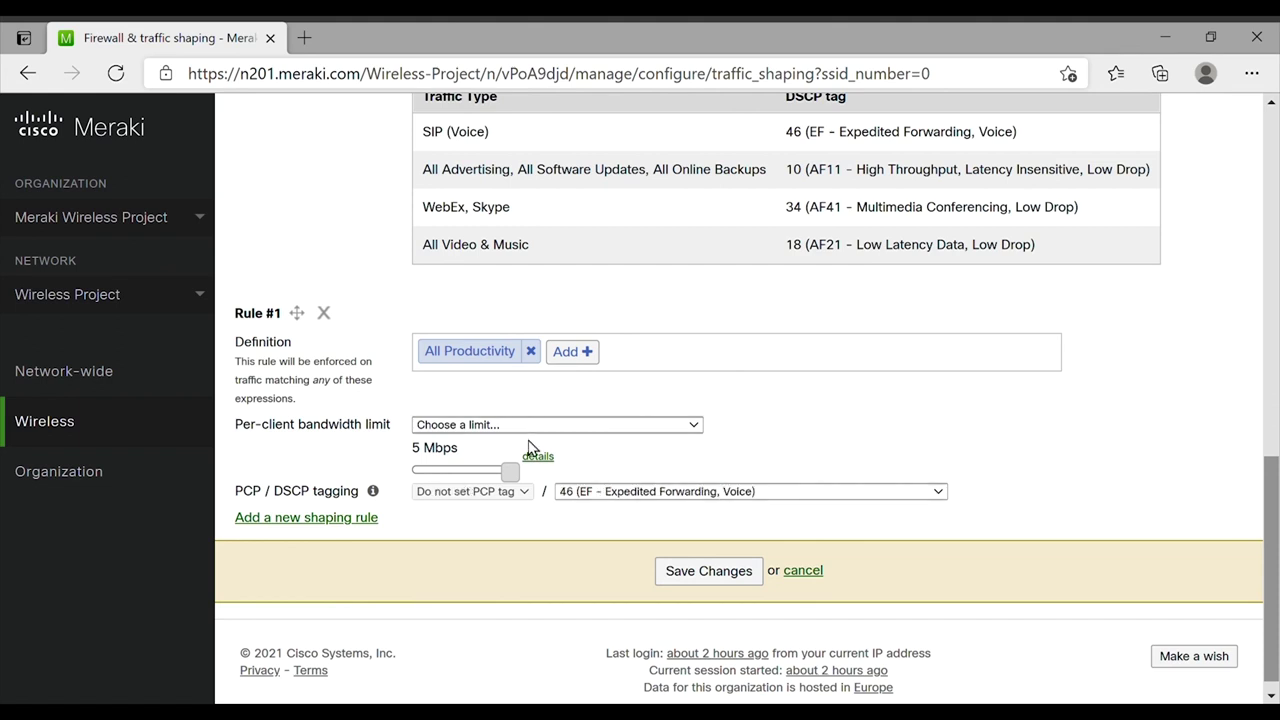
left_click(535, 451)
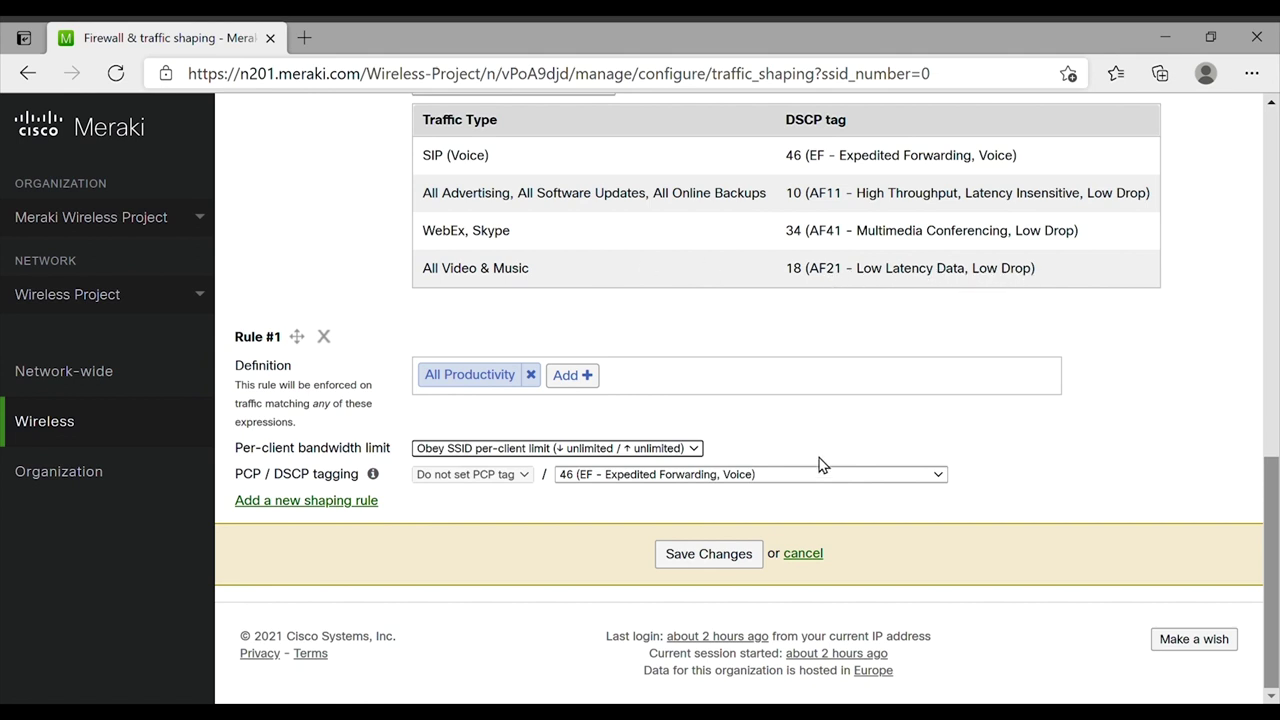
left_click(728, 556)
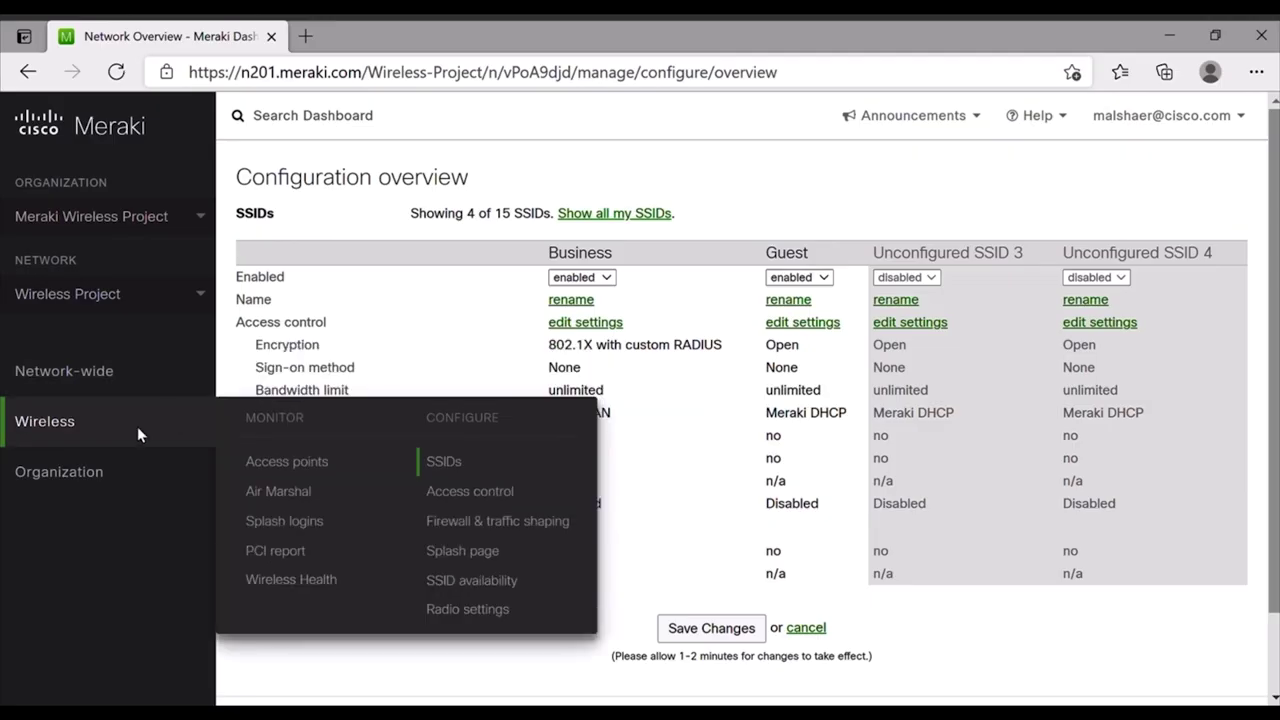
Step: Switch Guest to sponsored guest login with sponsor domain marooncases.com
left_click(490, 491)
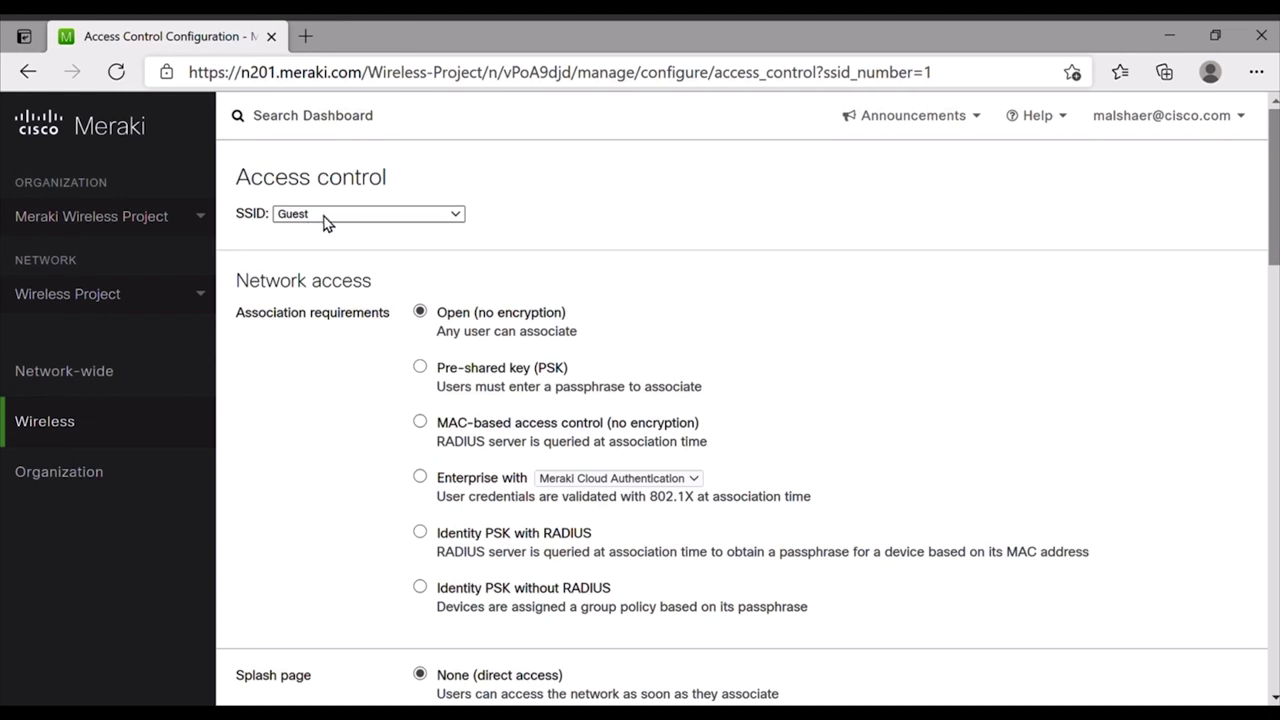
scroll(467, 418, "down", 1)
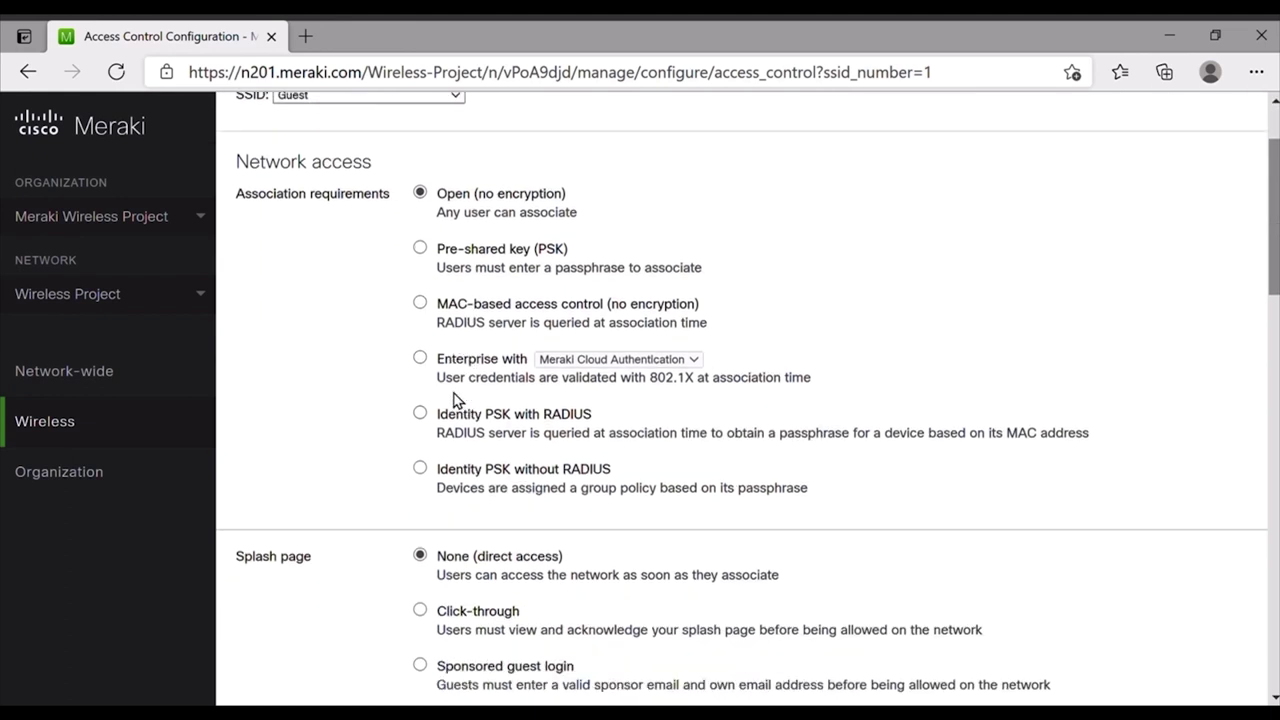
scroll(455, 400, "down", 2)
left_click(456, 470)
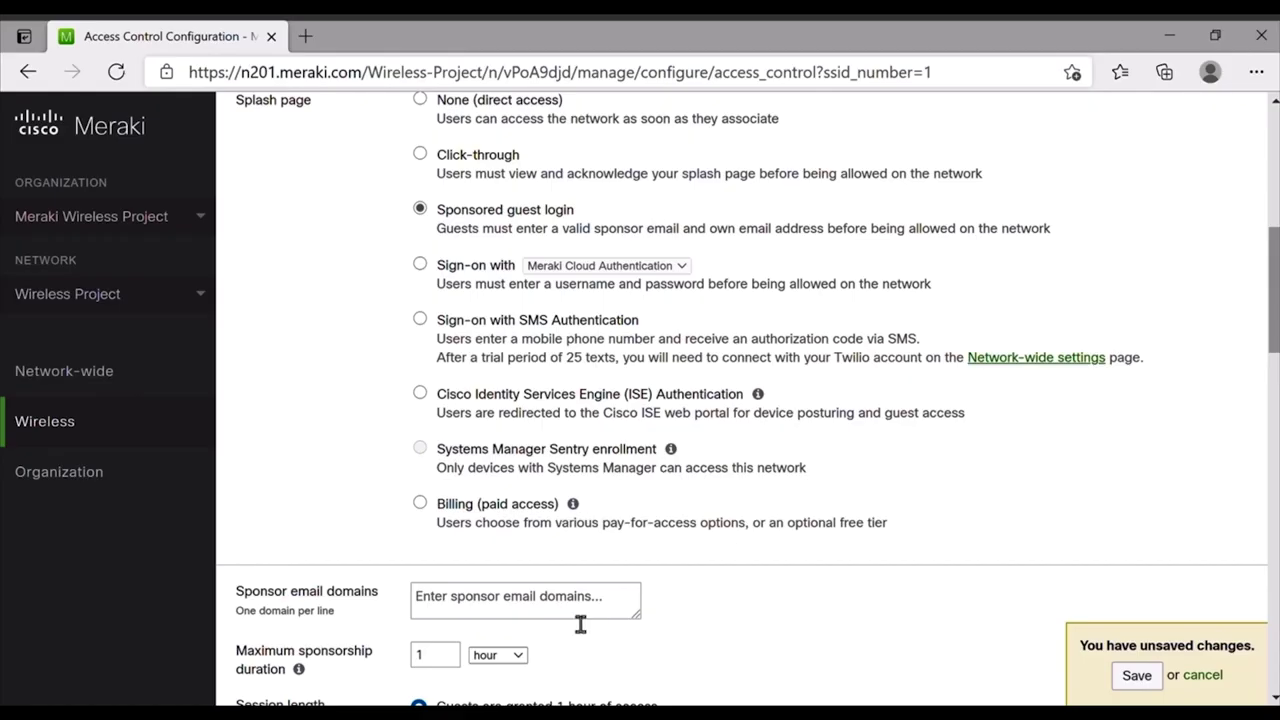
scroll(580, 620, "down", 1)
left_click(500, 510)
type("maro")
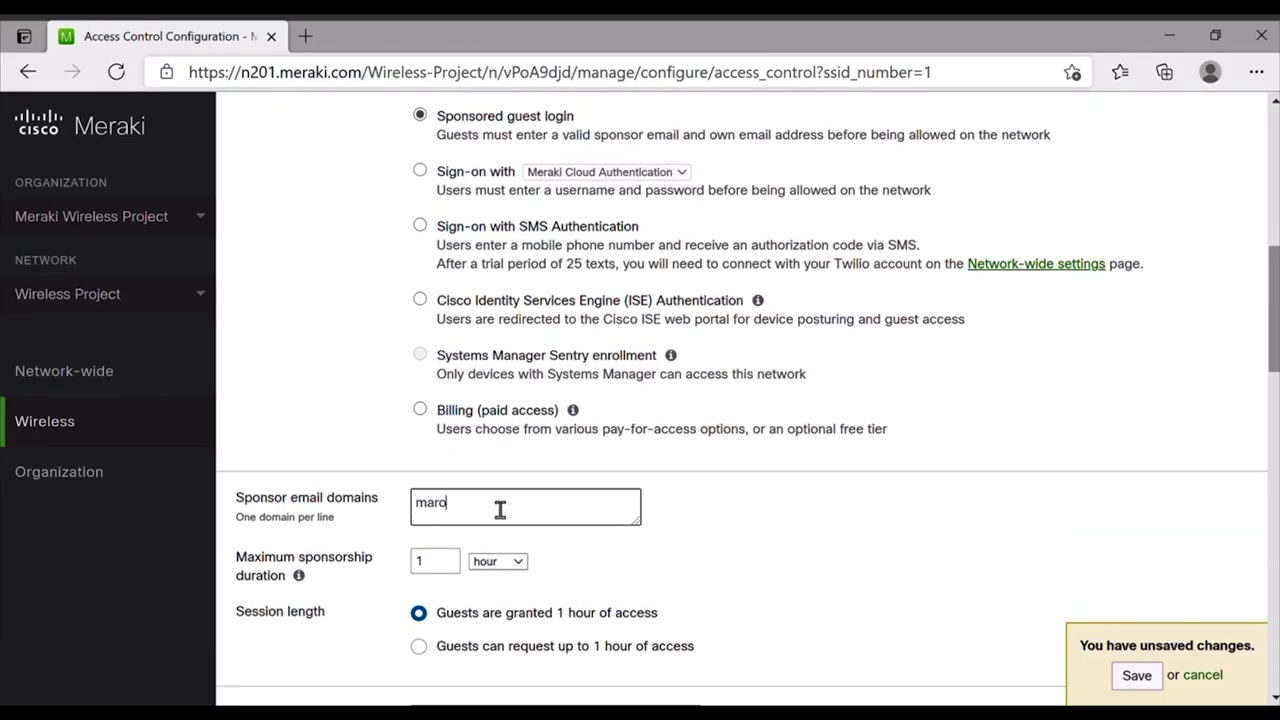
type("oncases.com")
Step: Set the maximum sponsorship duration to 4 hours and save the Guest access control
scroll(543, 563, "down", 1)
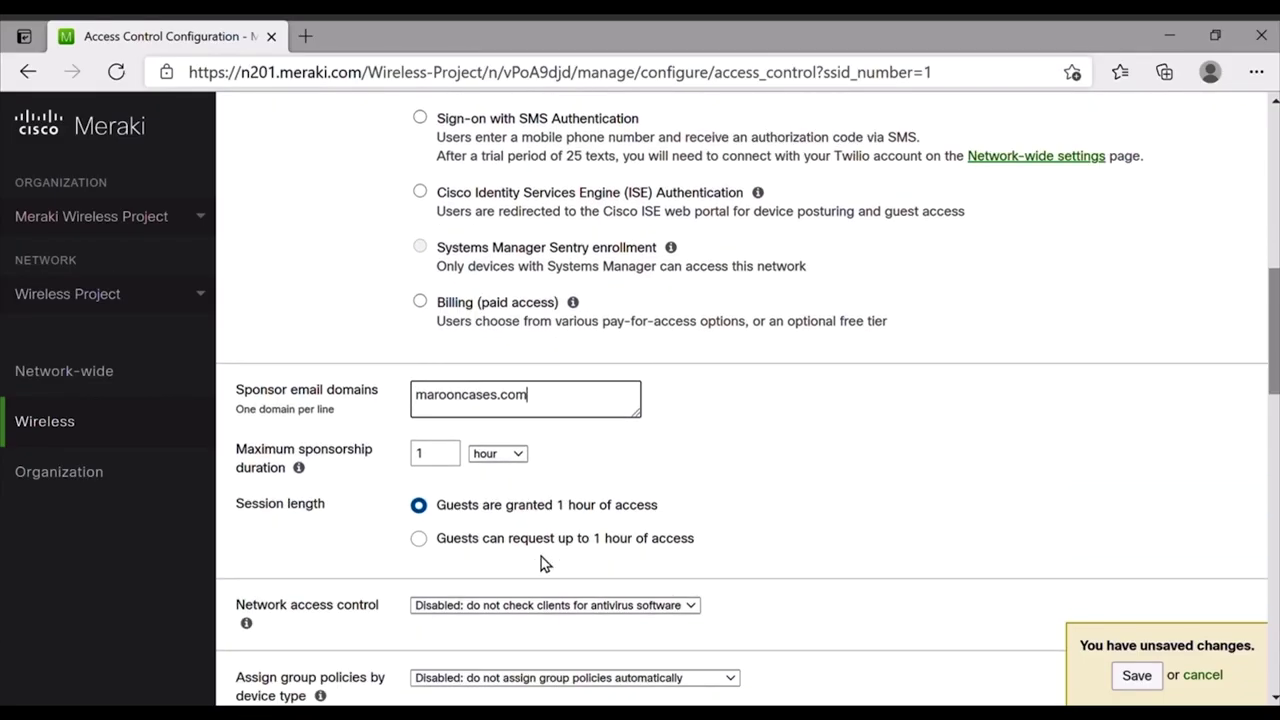
double_click(422, 451)
type("4")
scroll(728, 495, "down", 1)
scroll(728, 500, "down", 5)
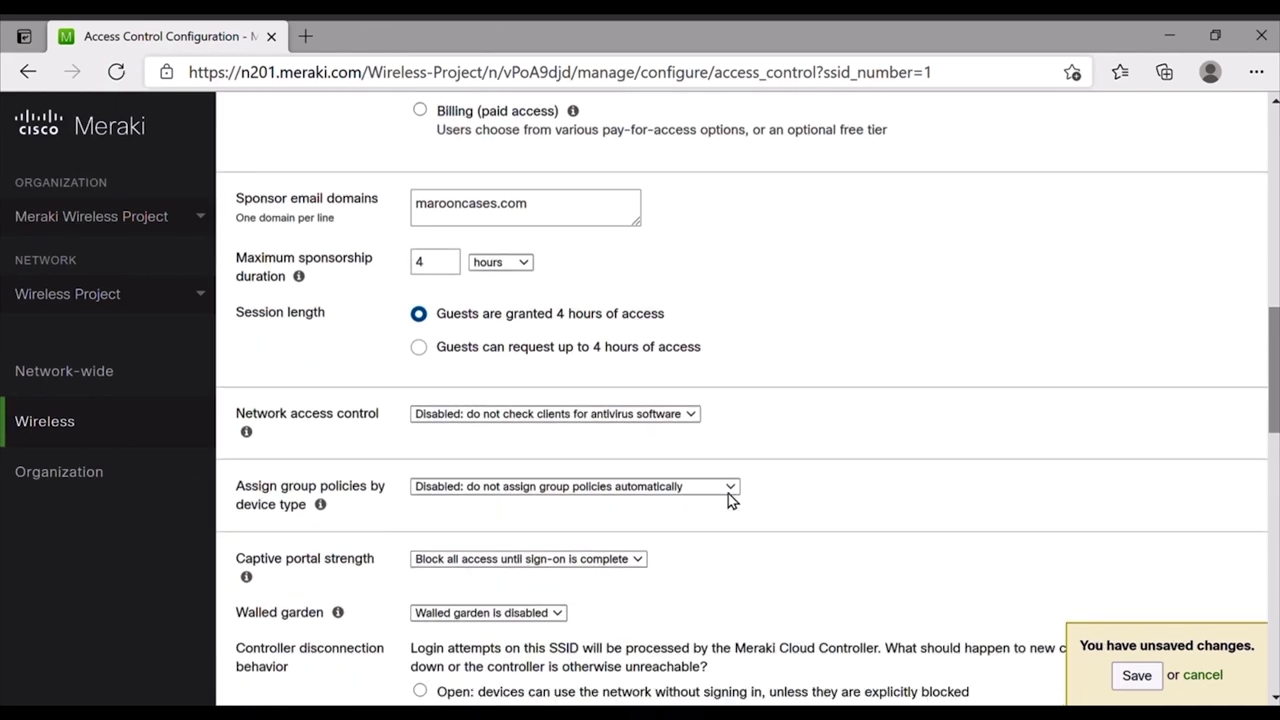
scroll(742, 507, "down", 1)
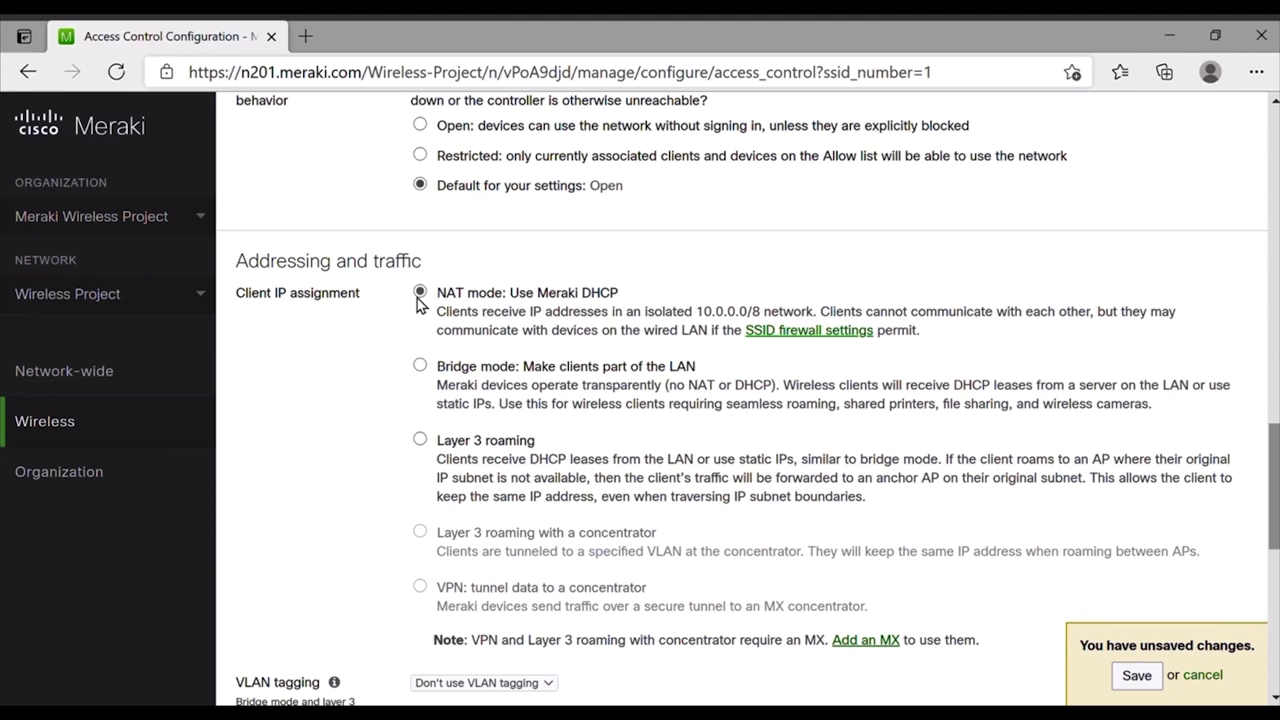
left_click_drag(664, 311, 766, 311)
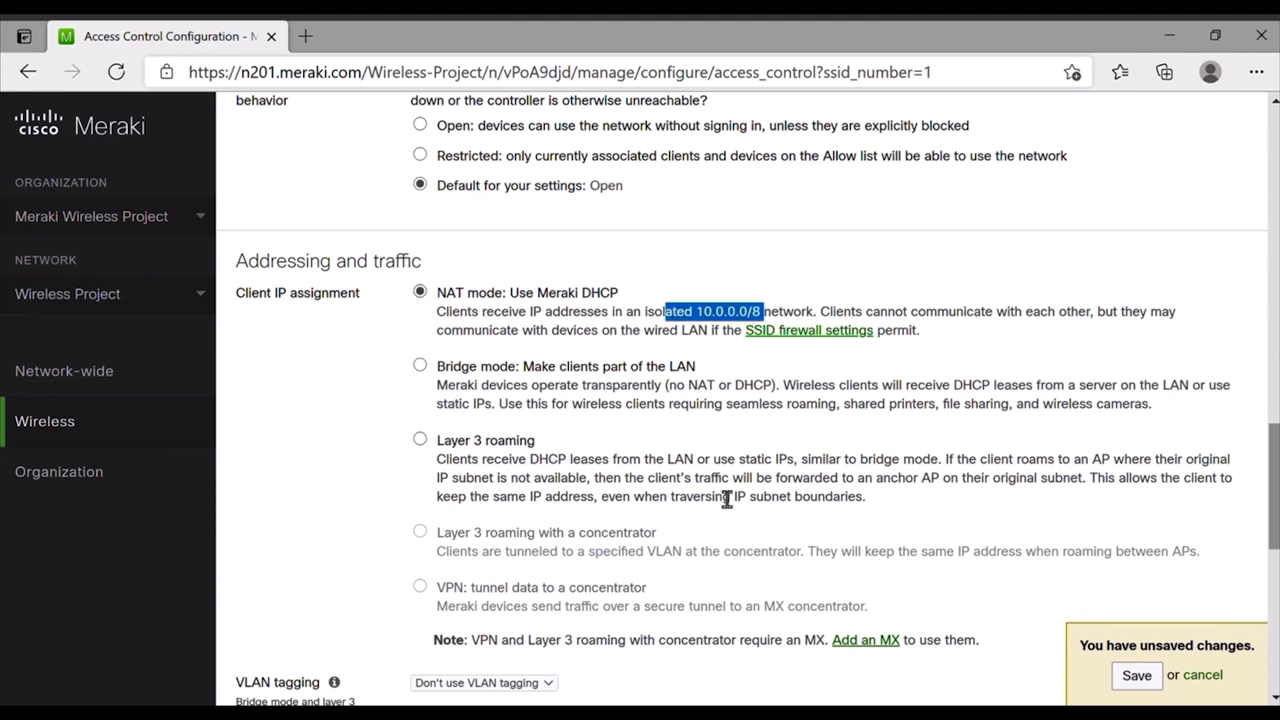
scroll(715, 492, "down", 5)
scroll(715, 492, "down", 3)
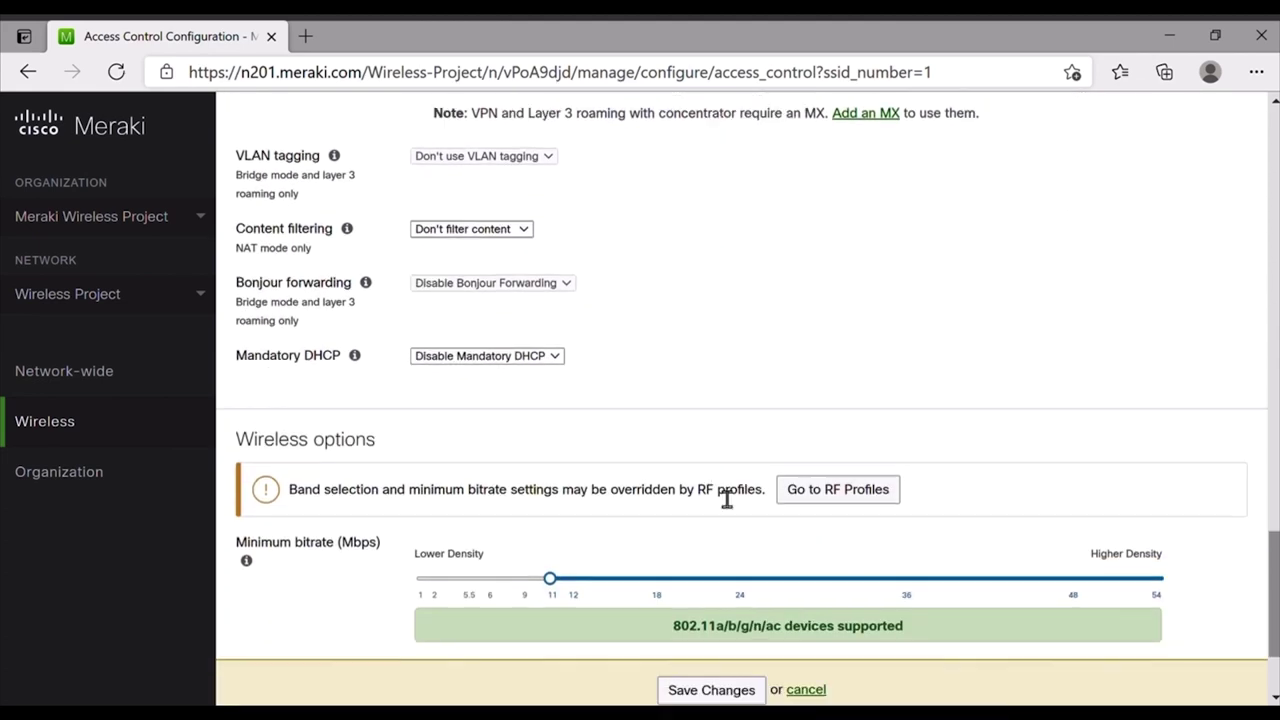
left_click(712, 535)
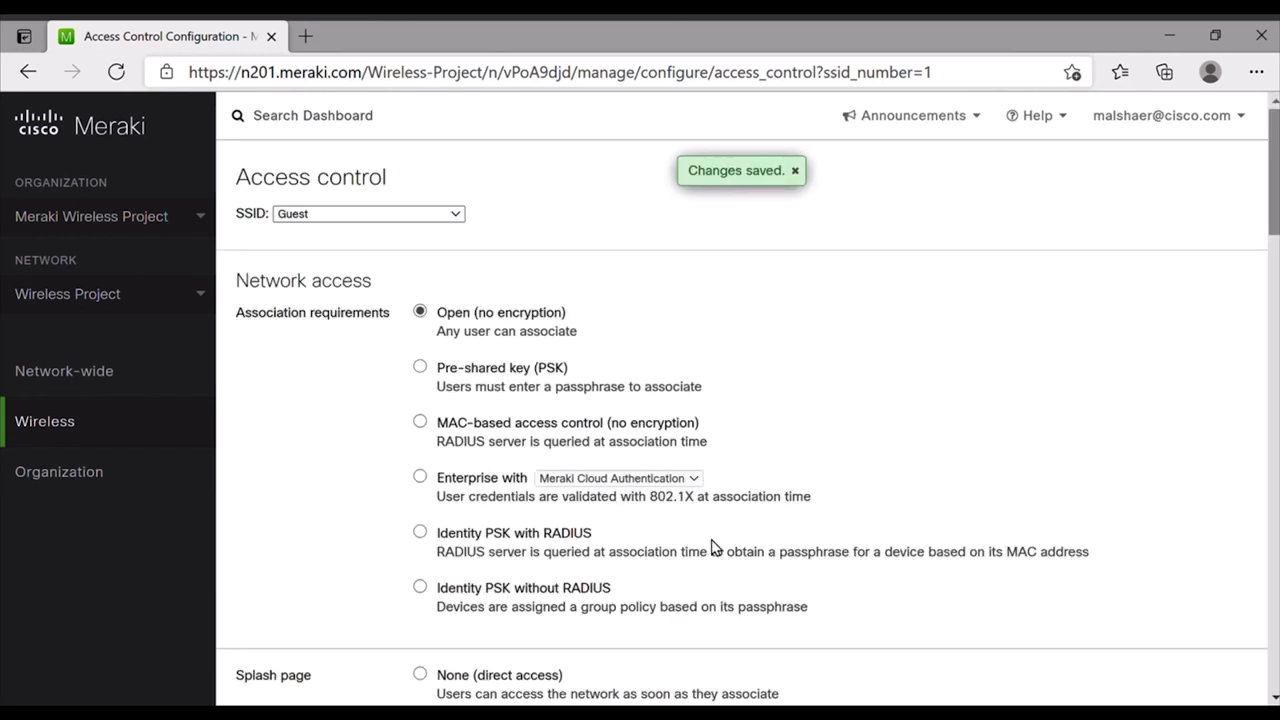
Step: Deny Guest clients LAN access and add a layer 7 rule blocking Online backup
mouse_move(183, 432)
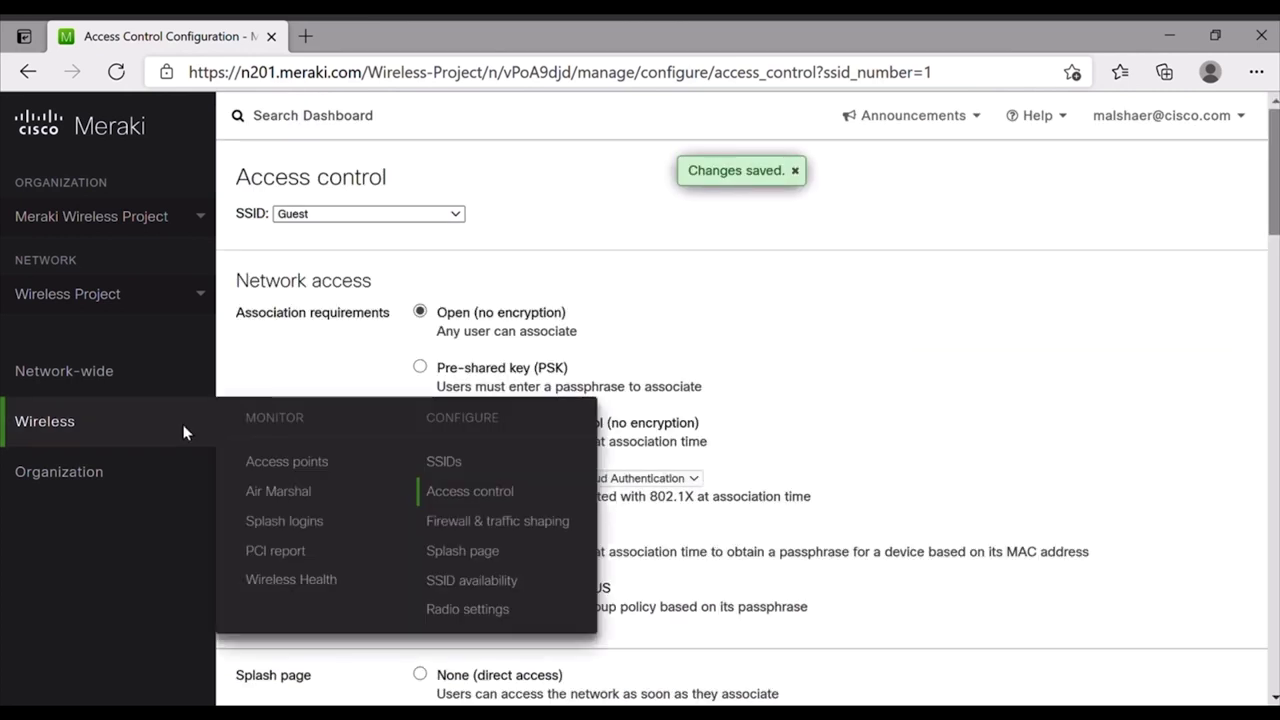
left_click(460, 521)
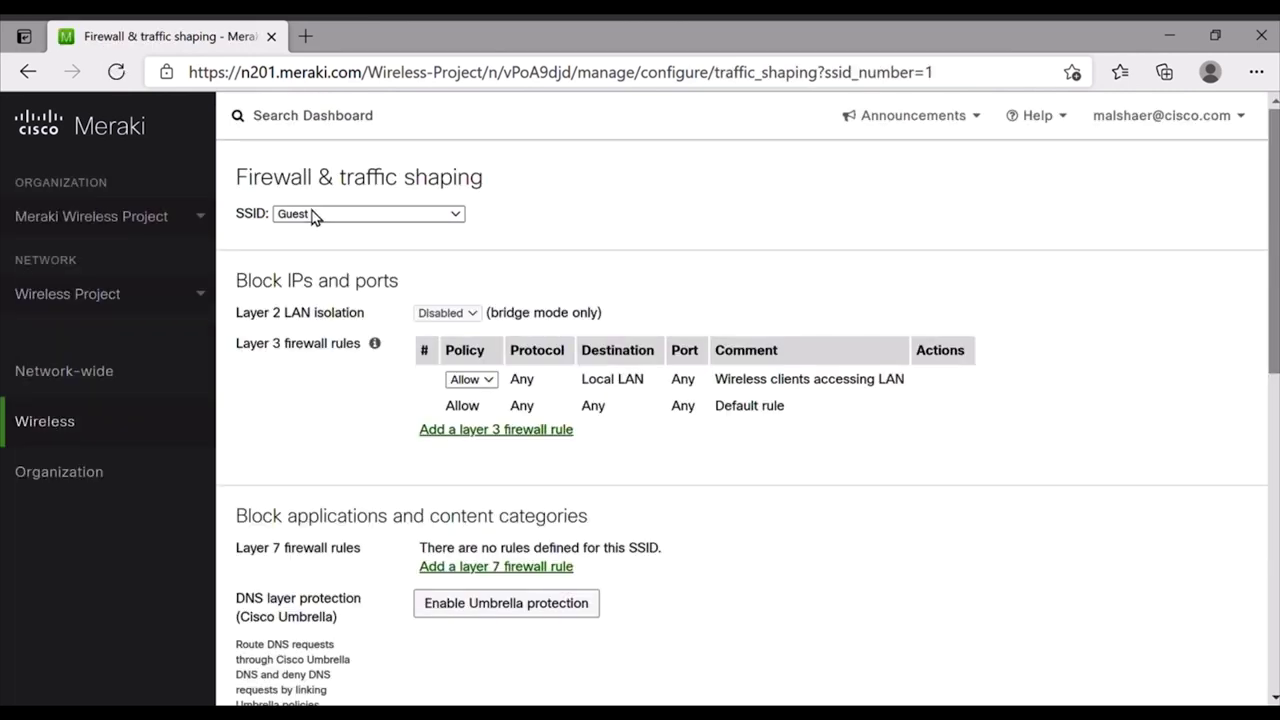
left_click(478, 413)
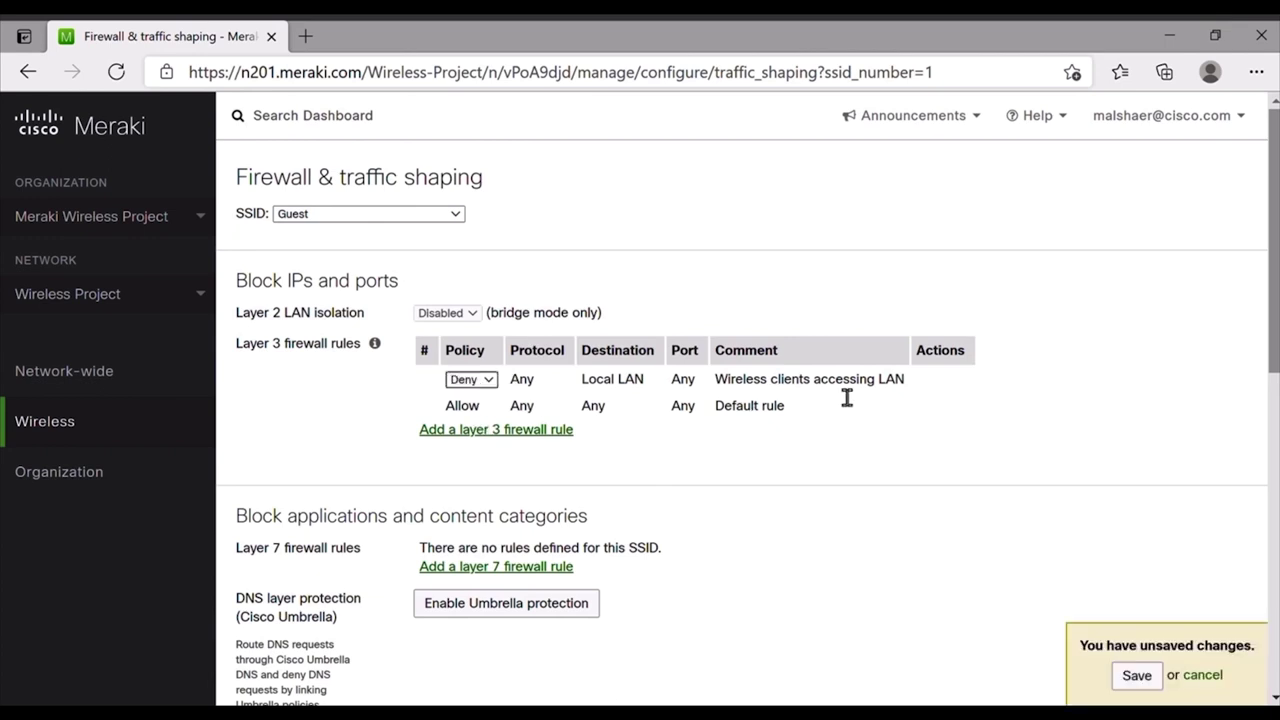
scroll(668, 480, "down", 1)
left_click(476, 465)
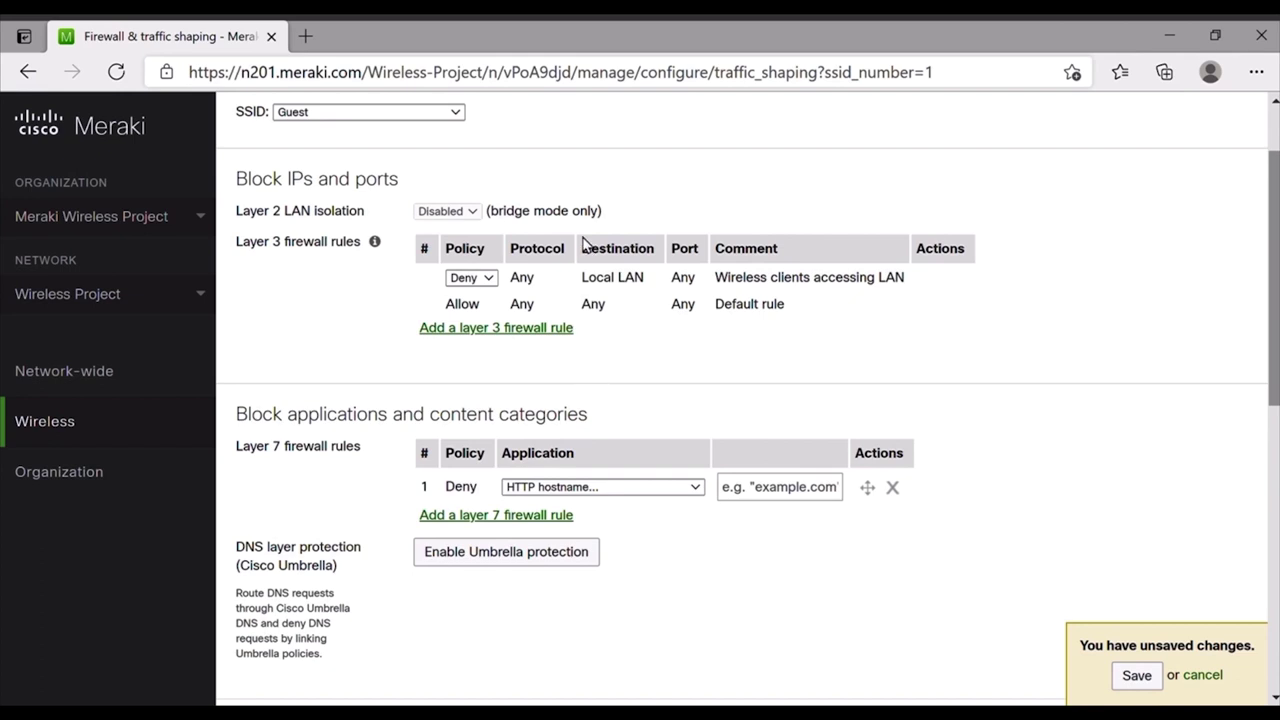
left_click(603, 486)
left_click(672, 505)
Step: Cap per-client bandwidth at 5 Mbps, disable default shaping rules, and start a new rule
scroll(687, 490, "down", 2)
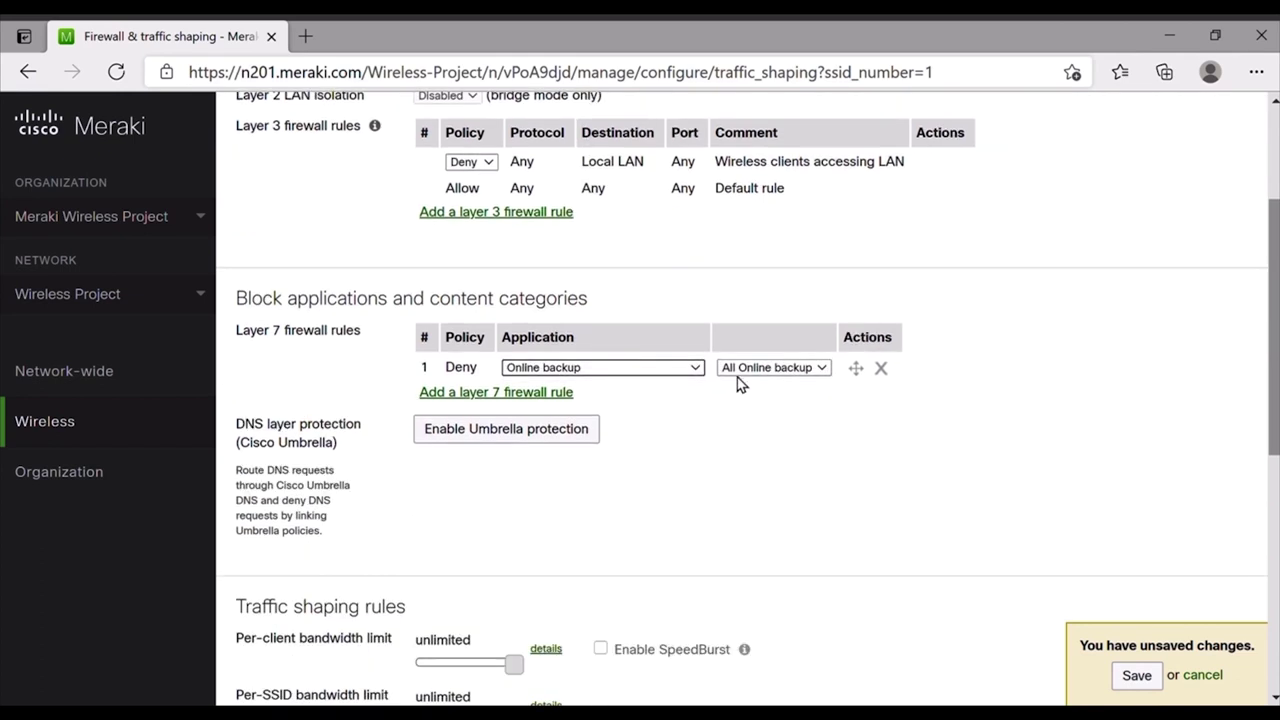
scroll(661, 472, "down", 5)
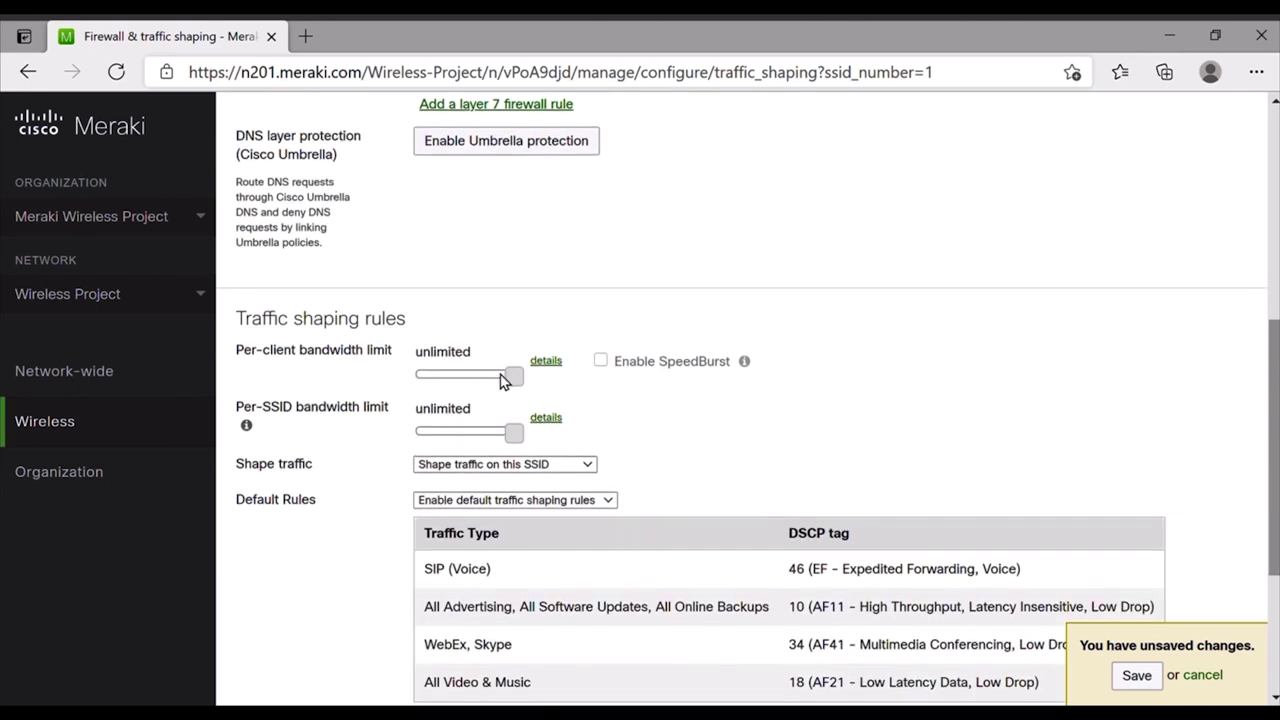
left_click_drag(503, 378, 470, 378)
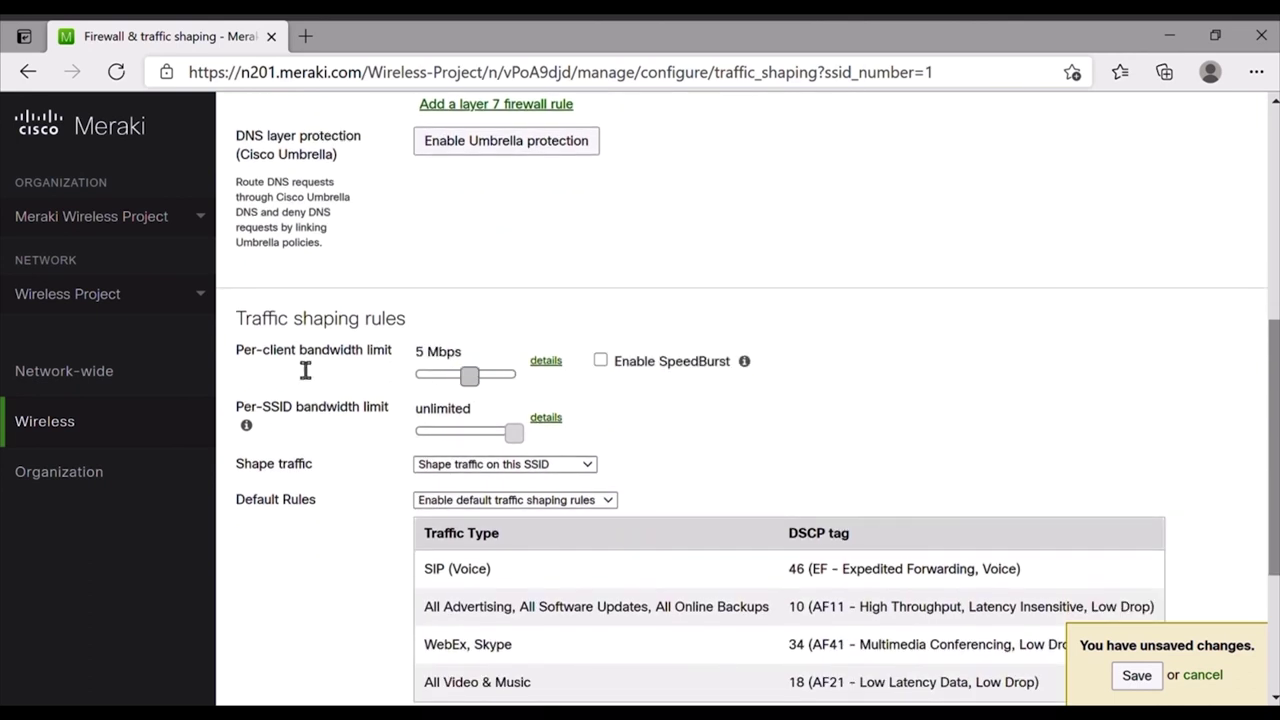
scroll(571, 405, "down", 2)
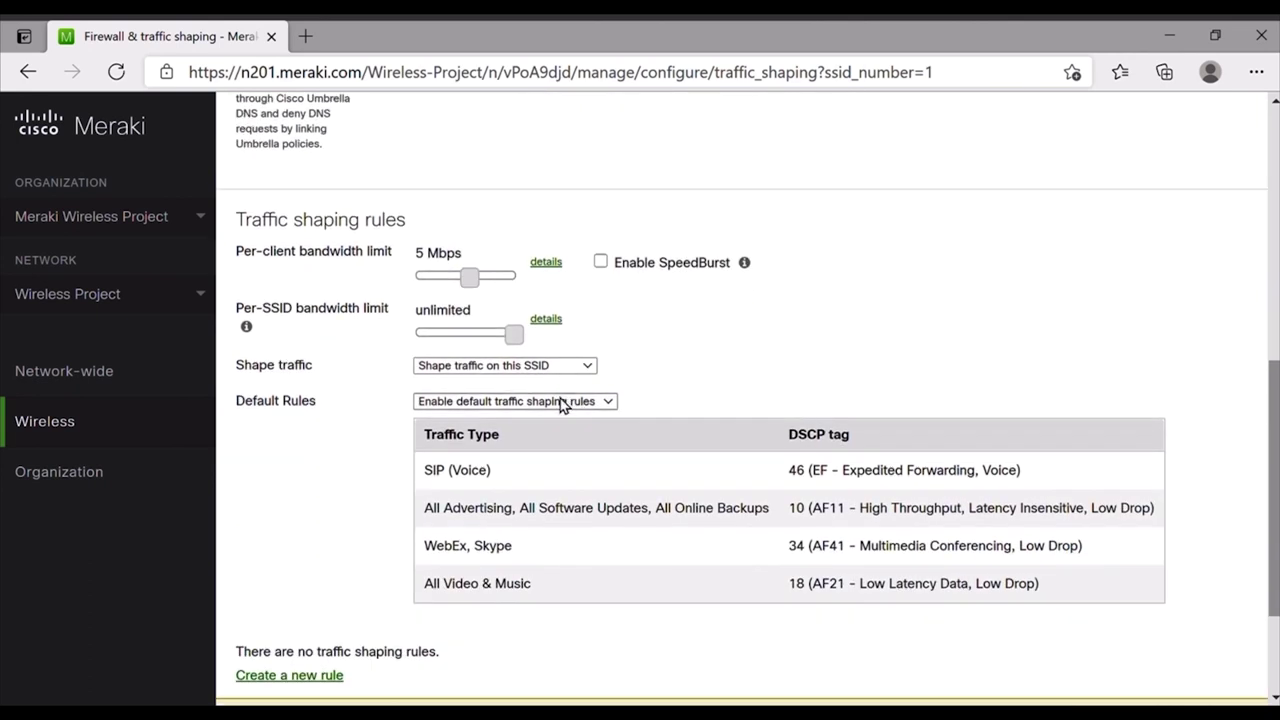
left_click(558, 434)
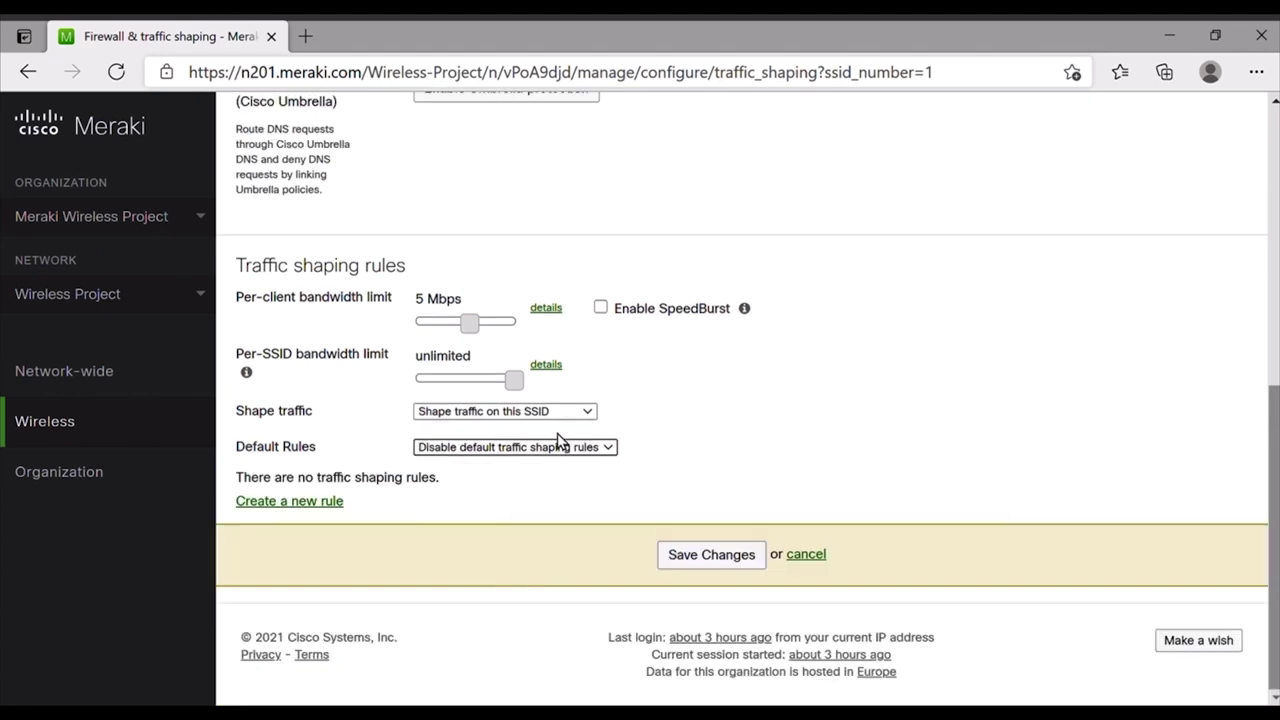
left_click(318, 511)
Step: Limit All Social web & photo sharing to 500 Kbps per client with DSCP 8 (CS1), and save
left_click(440, 414)
mouse_move(475, 613)
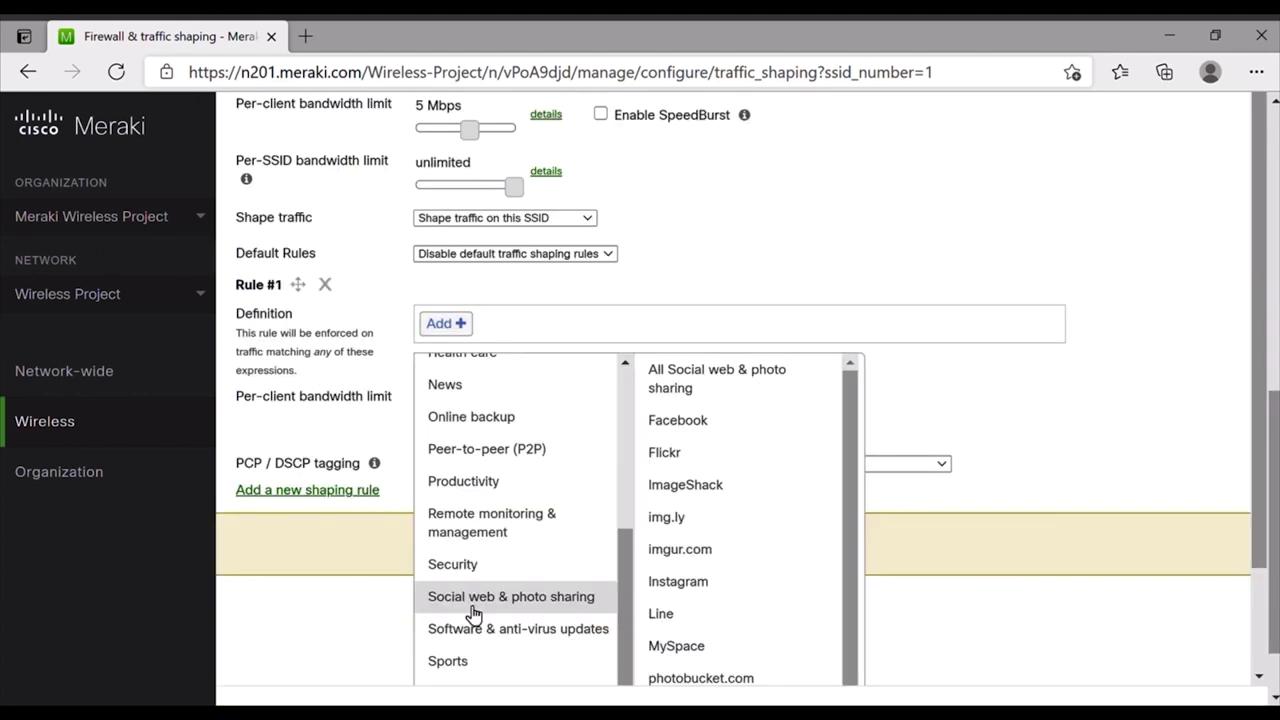
left_click(706, 395)
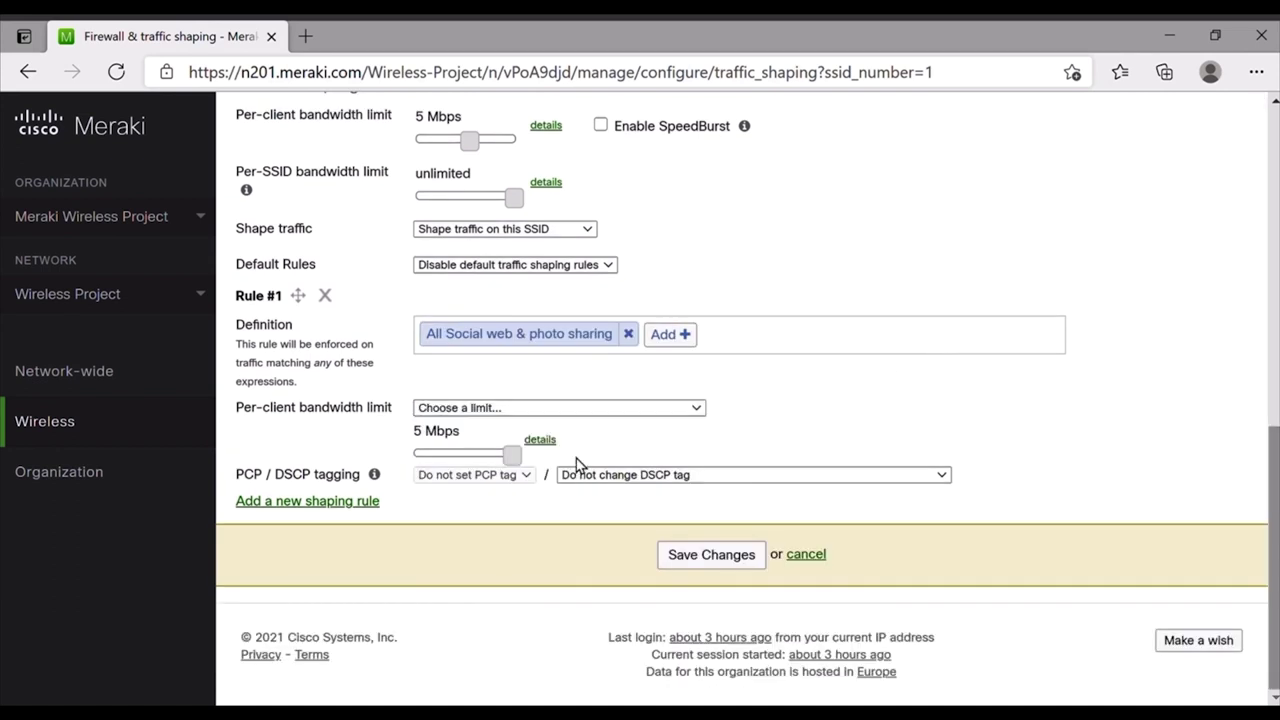
left_click_drag(512, 452, 463, 453)
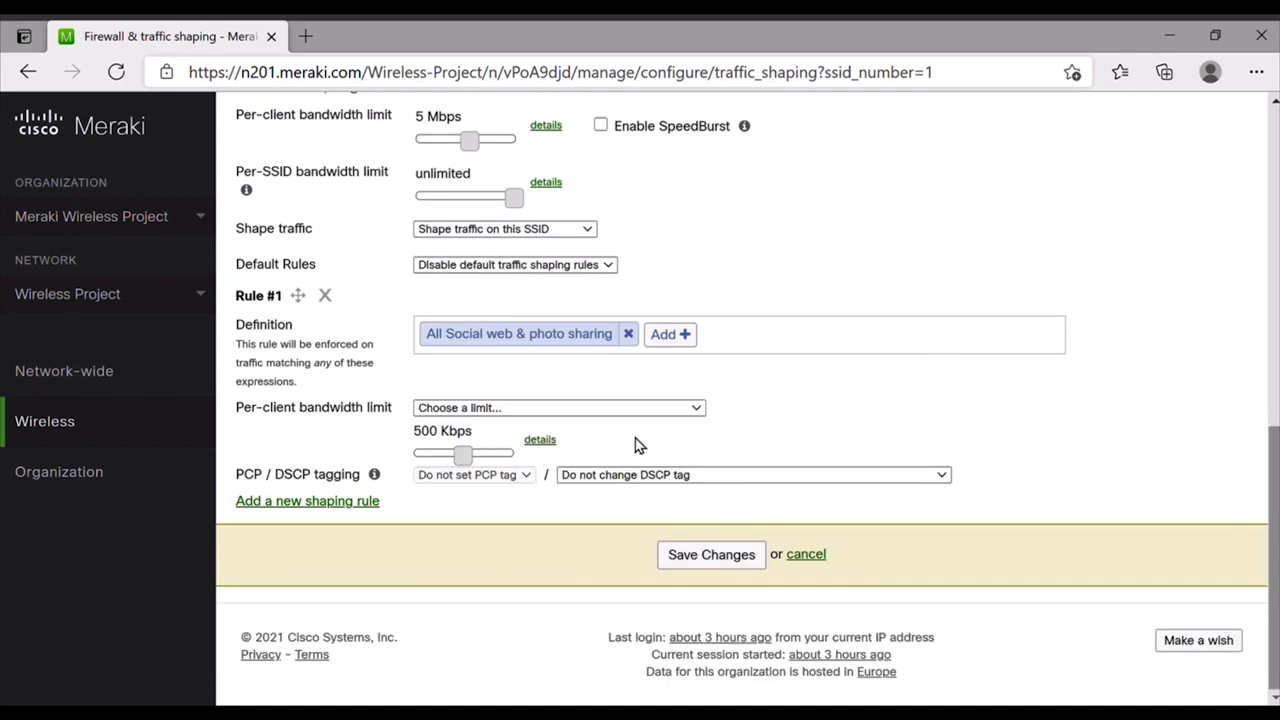
left_click(660, 475)
left_click(716, 557)
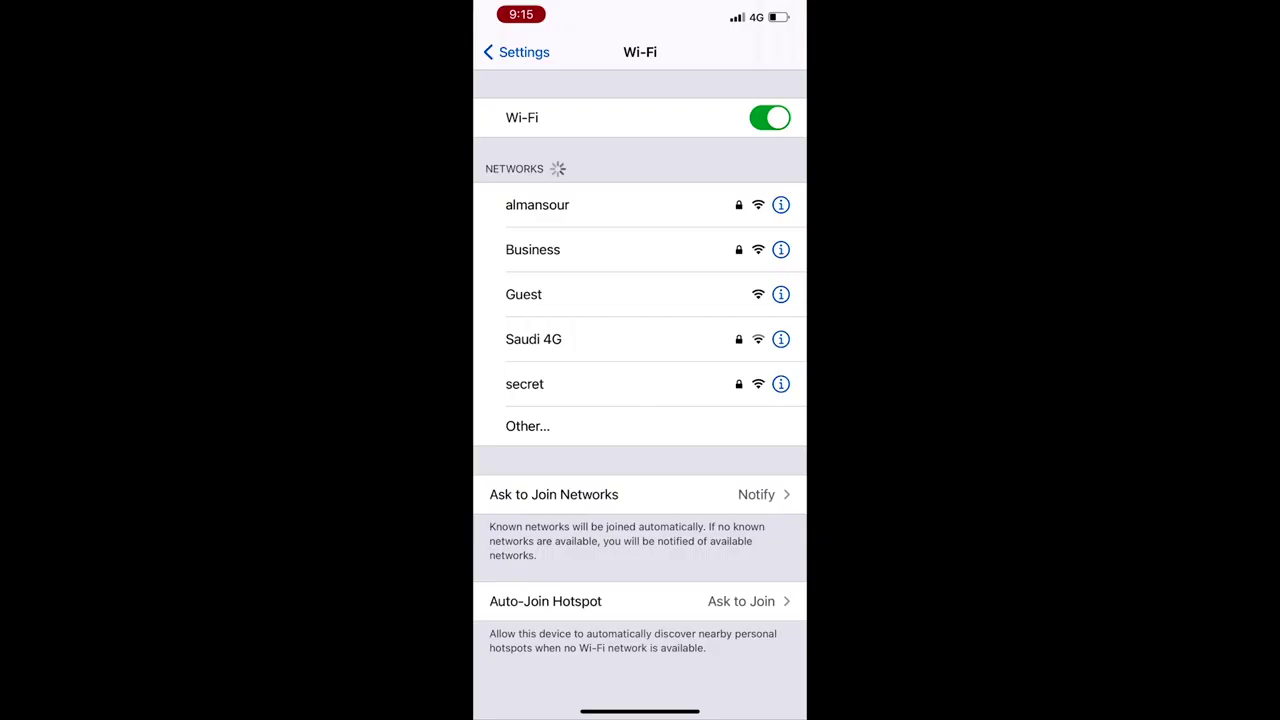
Step: Join Business on the iPhone with the user's username and password, trusting its certificate
left_click(533, 249)
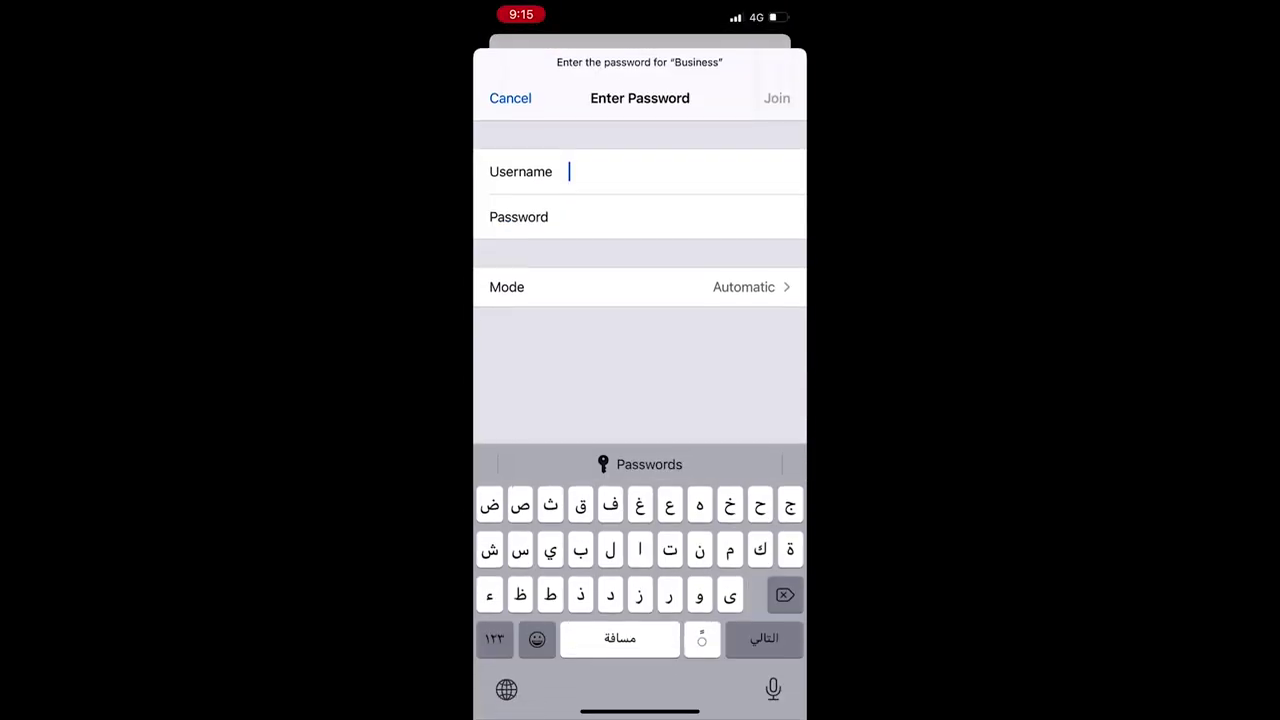
left_click(506, 687)
type("mahaer")
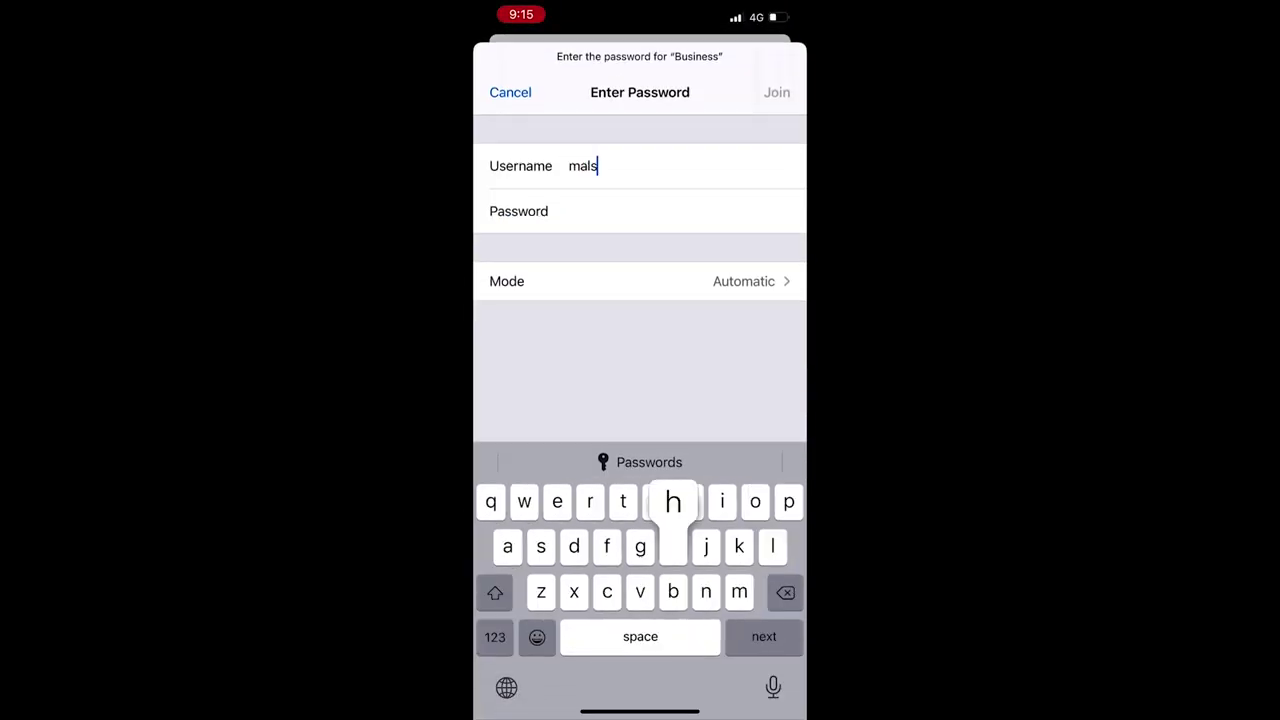
left_click(640, 211)
left_click(776, 92)
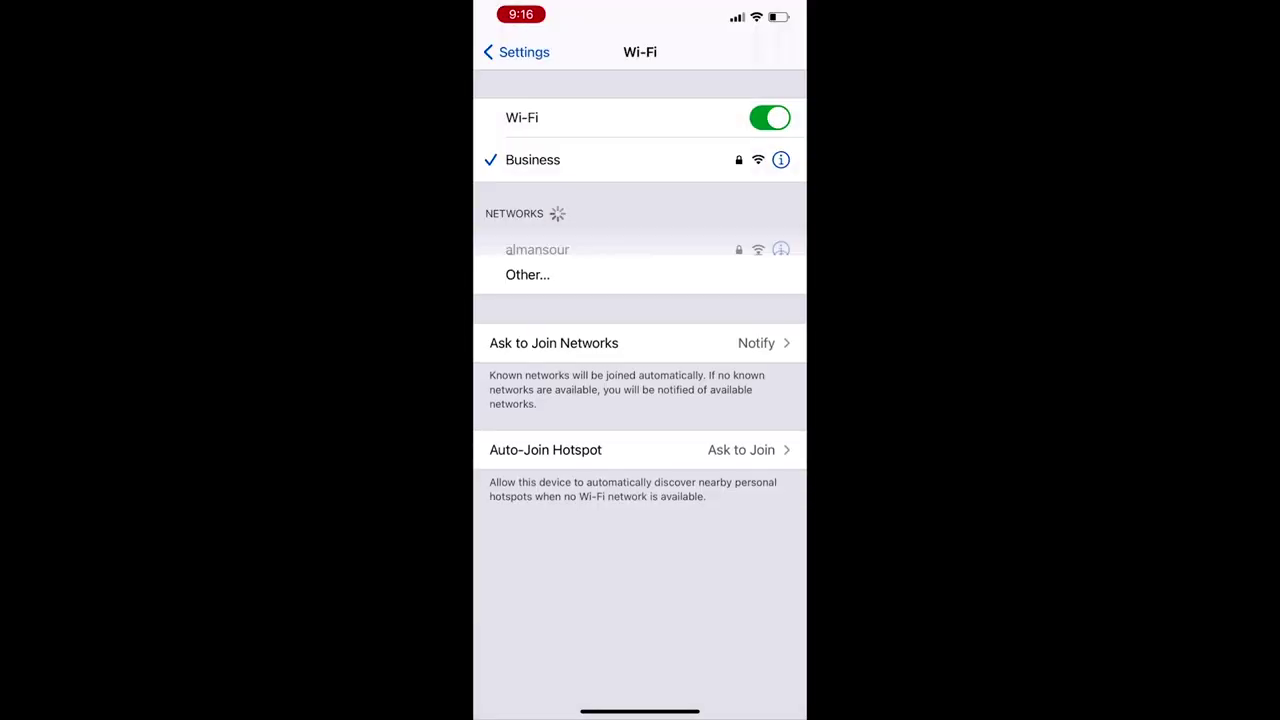
left_click(780, 160)
scroll(640, 400, "down", 3)
scroll(640, 400, "down", 1)
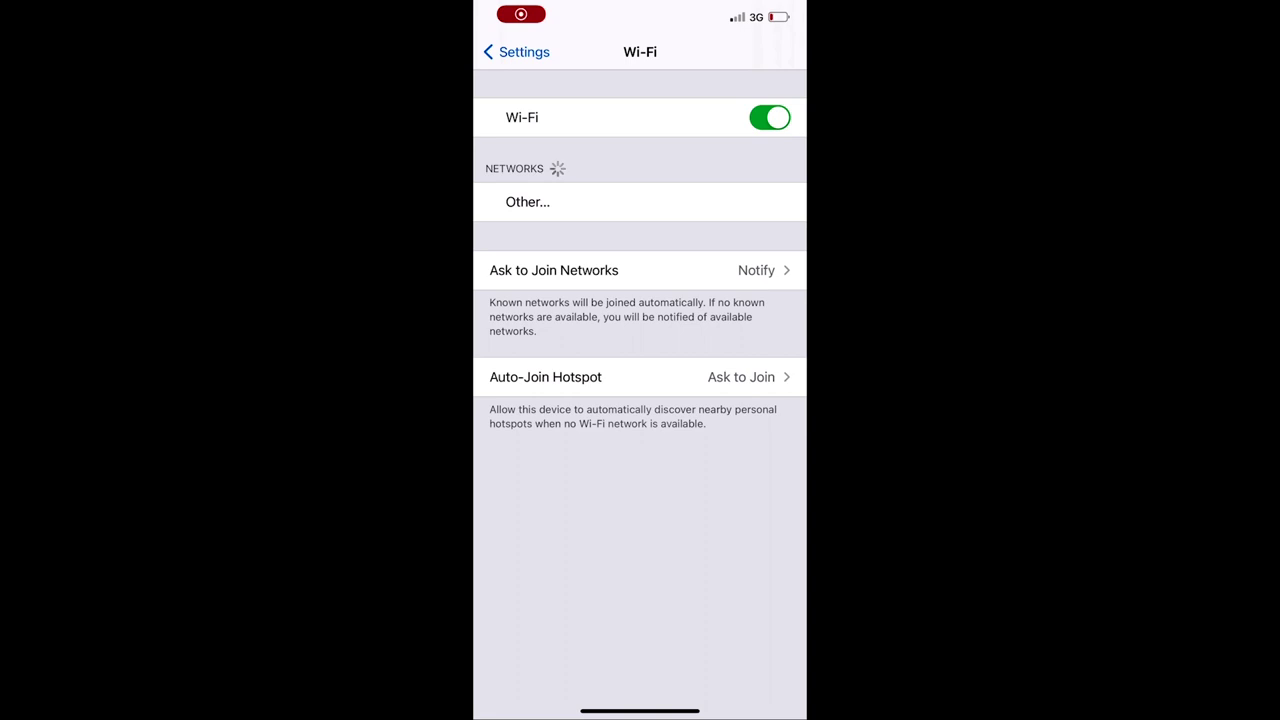
Step: Join Guest on the iPhone and submit the guest's name and e-mail on the portal
left_click(523, 249)
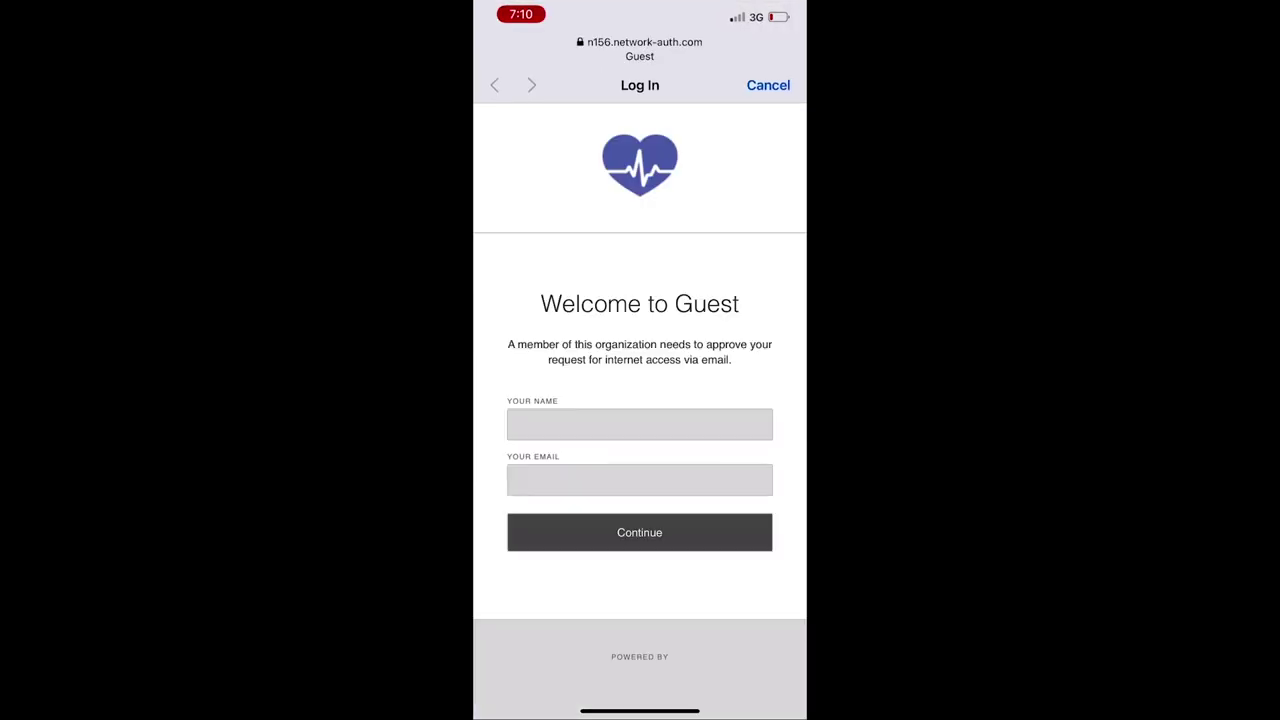
left_click(639, 424)
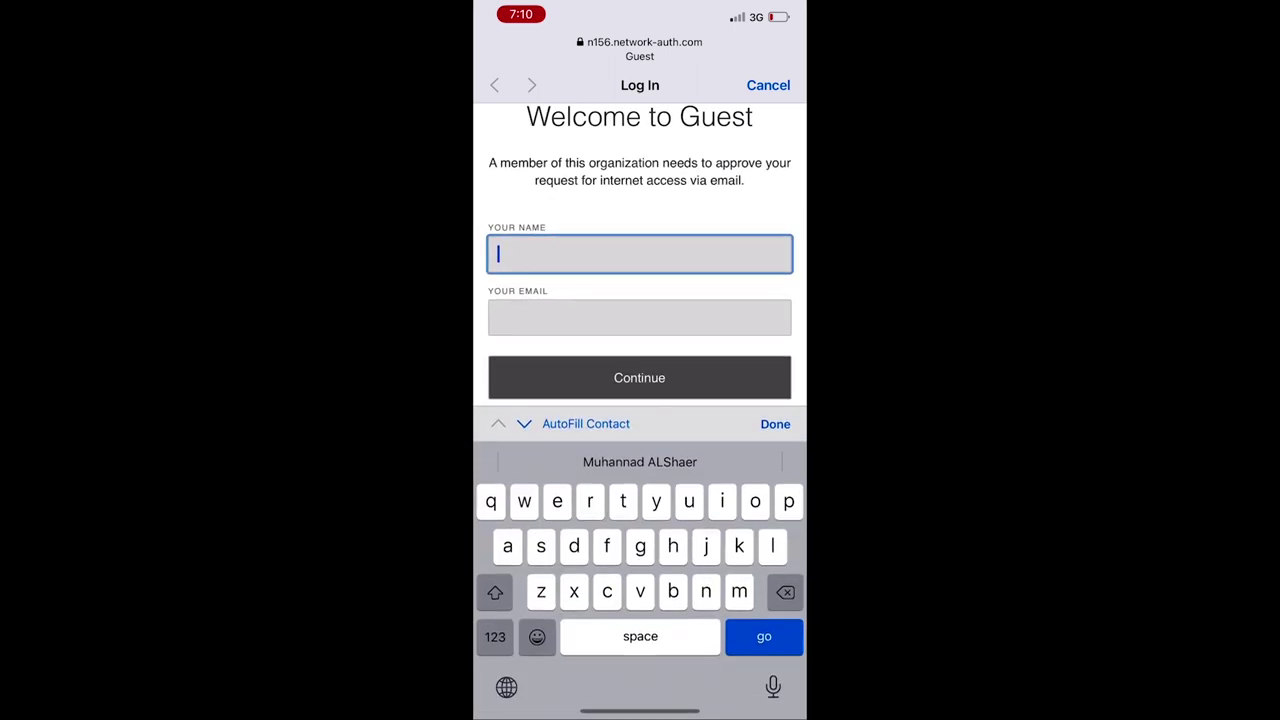
type("mu")
left_click(639, 461)
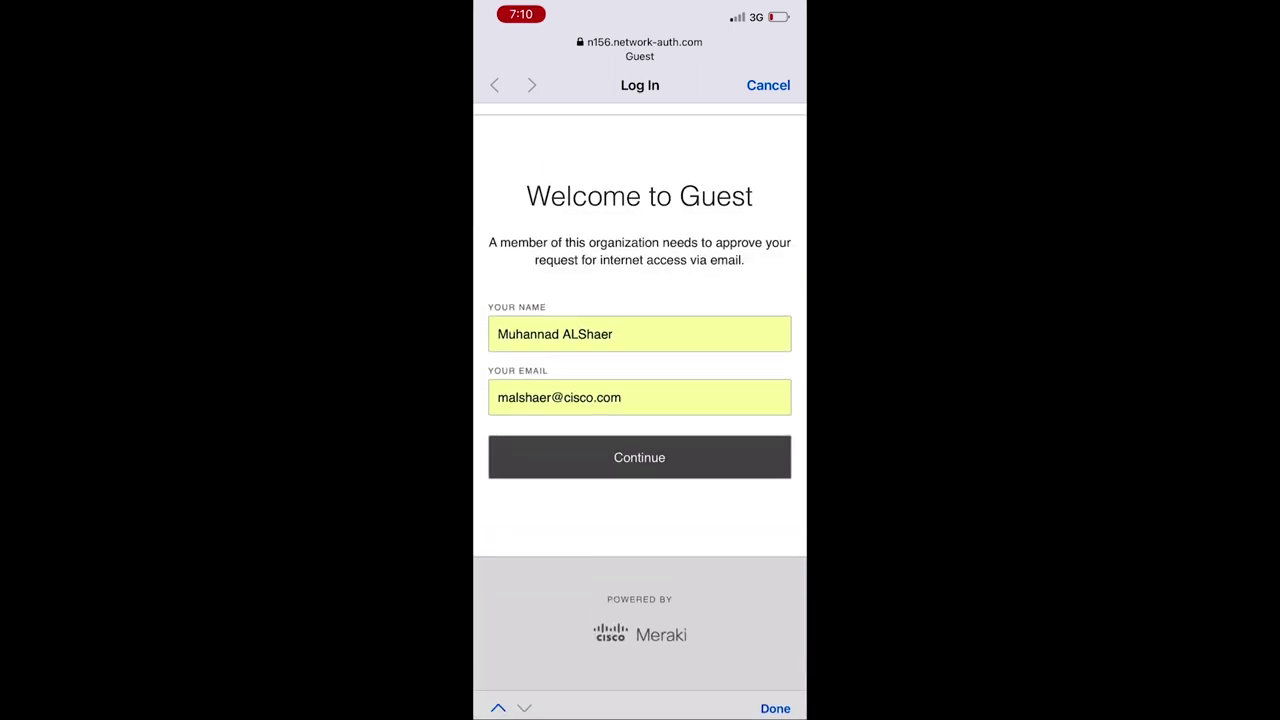
left_click(639, 472)
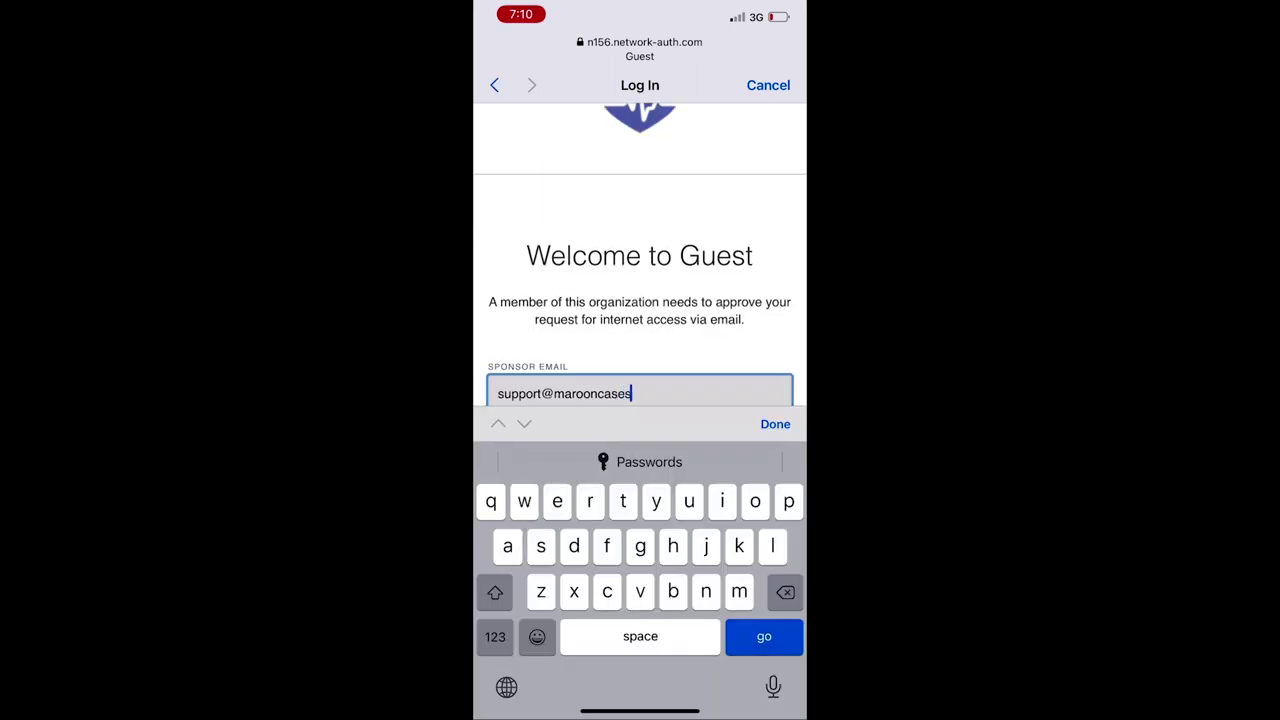
Step: Enter the sponsor's e-mail, then approve the request from the sponsor's e-mailed link
type(".")
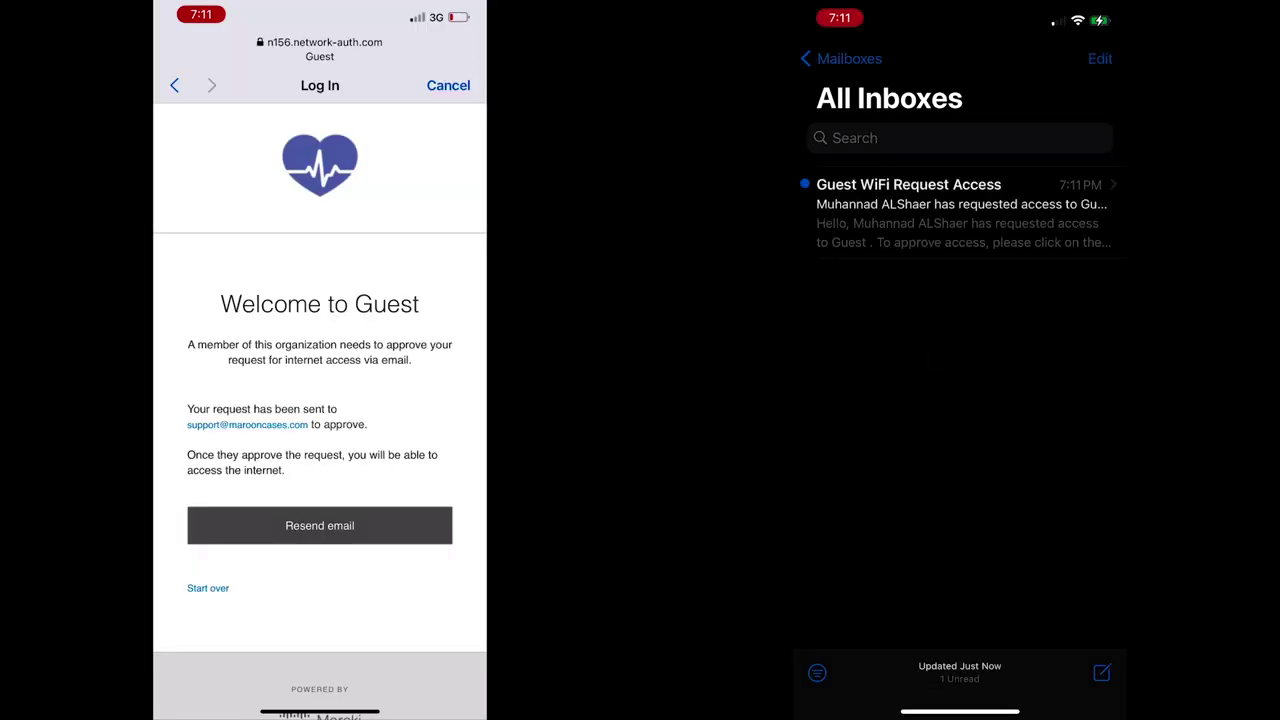
left_click(960, 212)
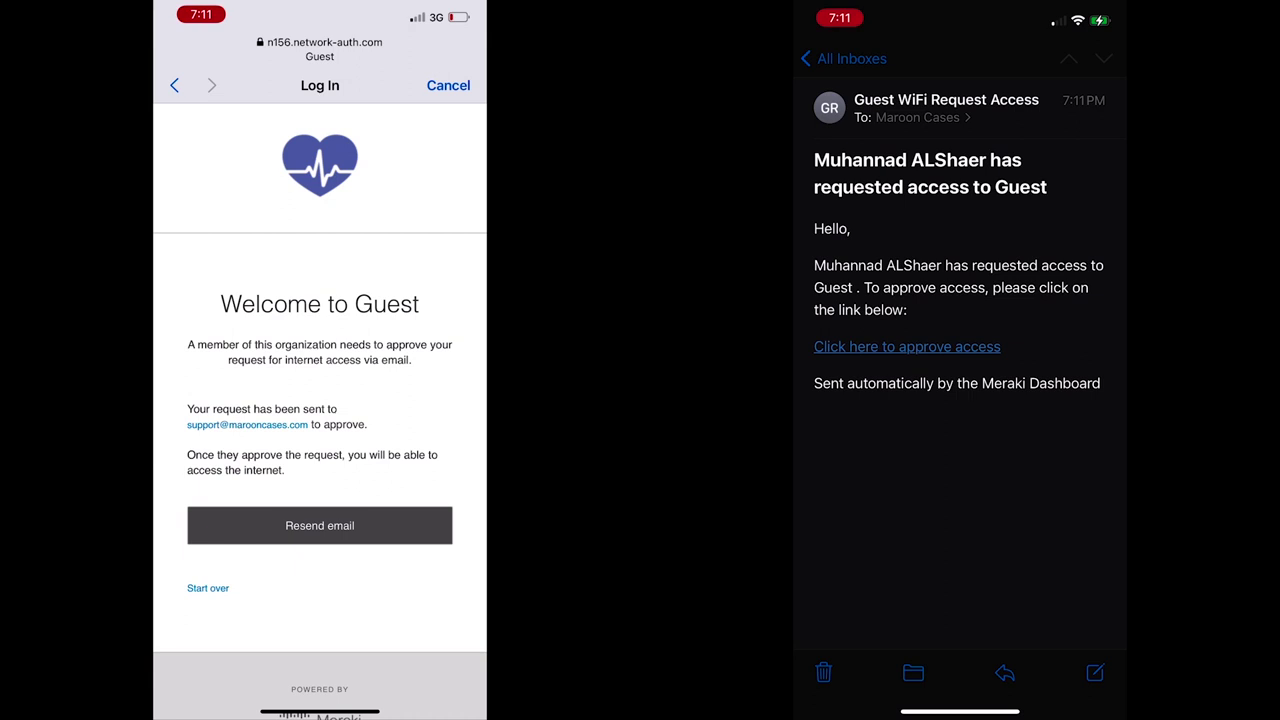
left_click(907, 346)
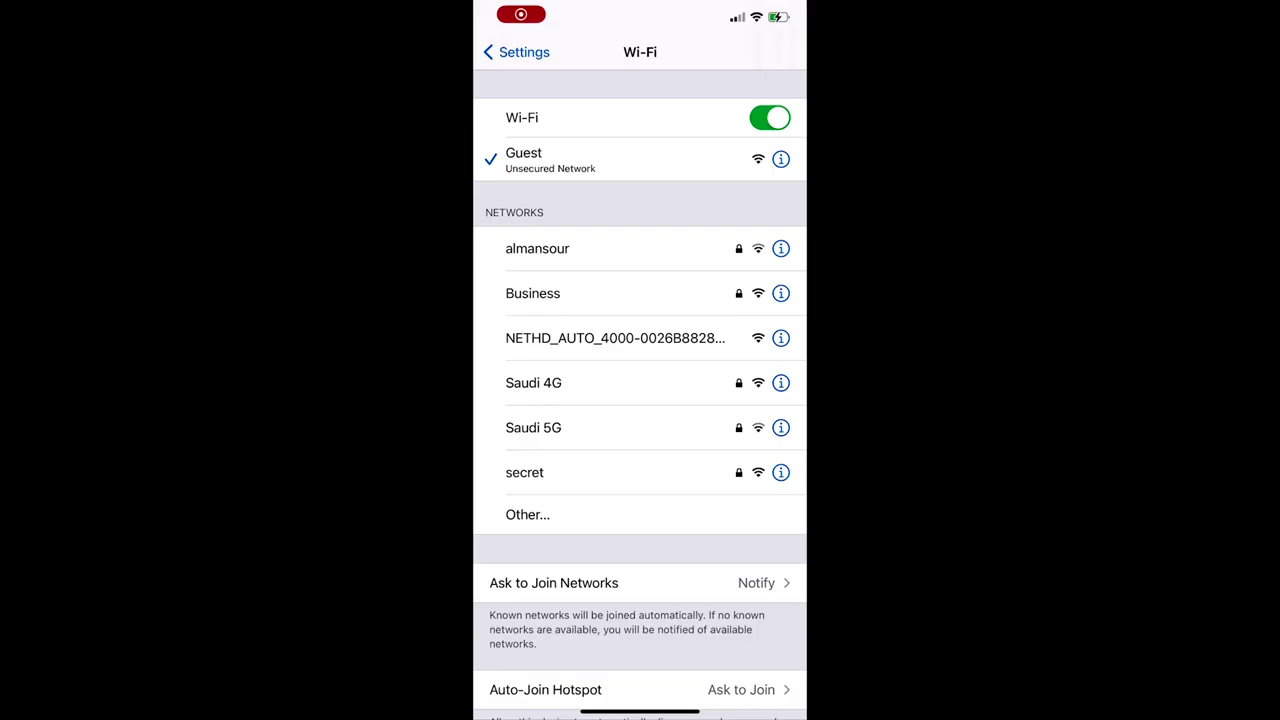
Step: View the Guest network's IPv4 details: IP 10.104.70.132, subnet 255.0.0.0, router 10.128.128.128
left_click(781, 159)
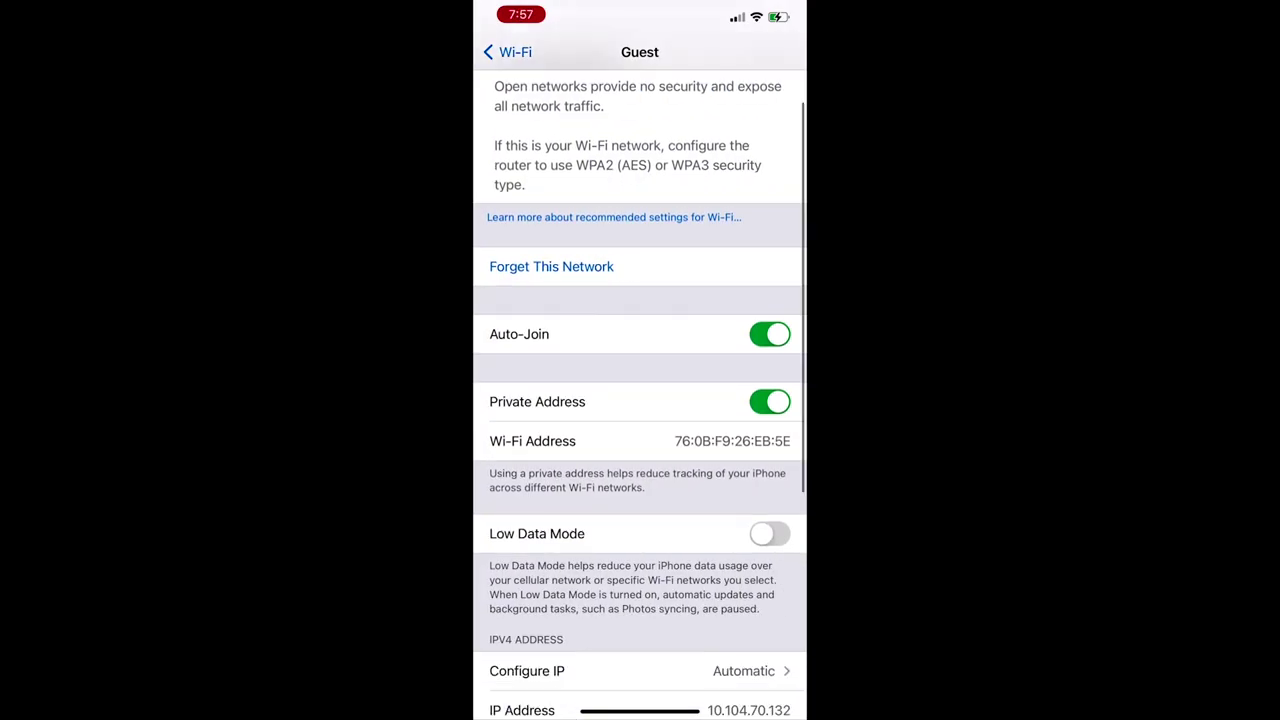
scroll(640, 400, "down", 3)
scroll(640, 400, "down", 2)
scroll(640, 330, "up", 2)
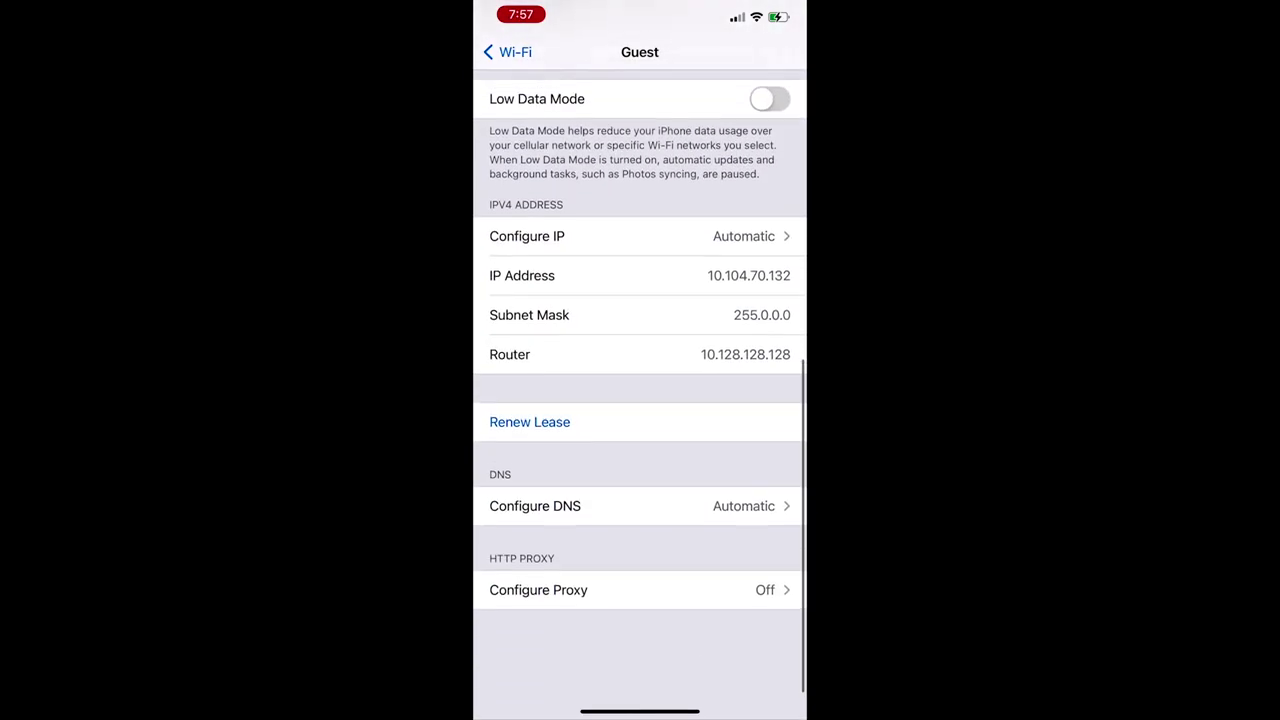